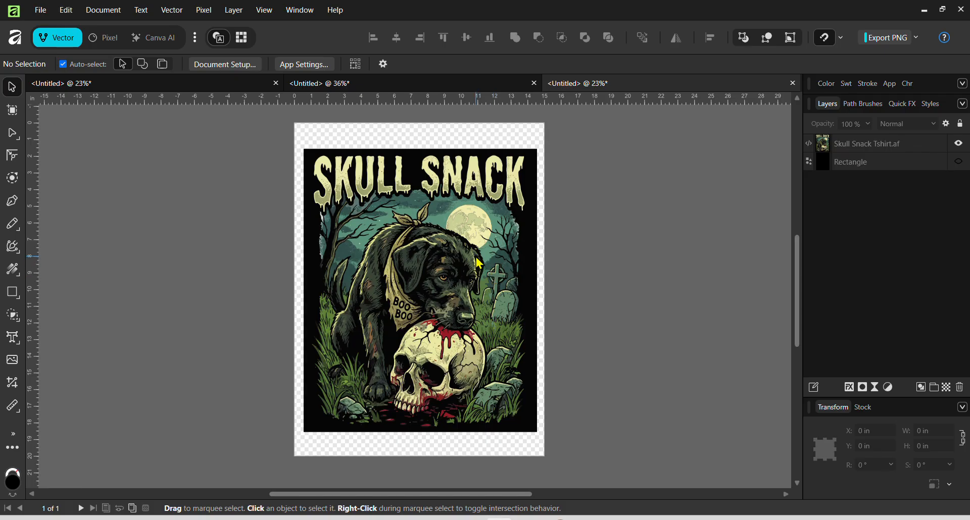
# Rasterize the Skull Snack Tshirt.af artwork layer and invert its colors.
pyautogui.click(479, 267)
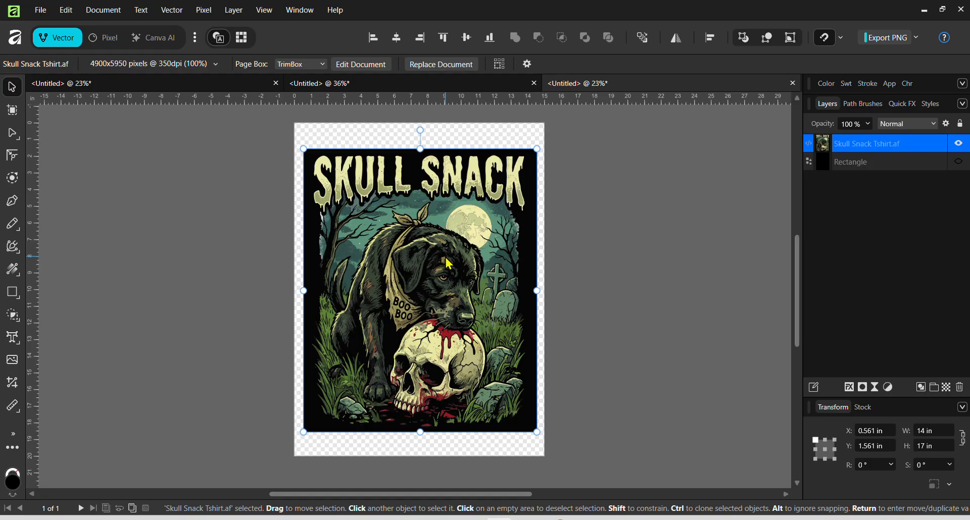
pyautogui.hotkey('ctrl', 'shift', 'r')
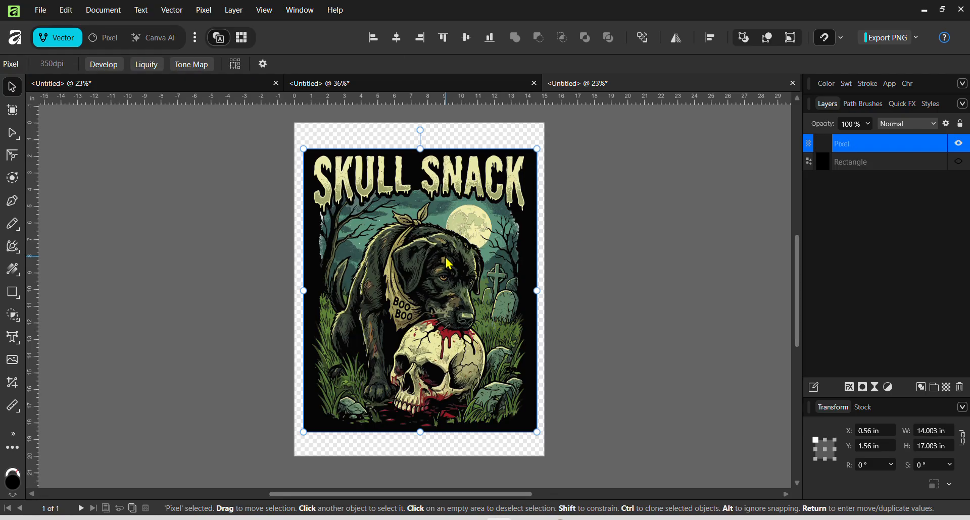
pyautogui.hotkey('ctrl', 'i')
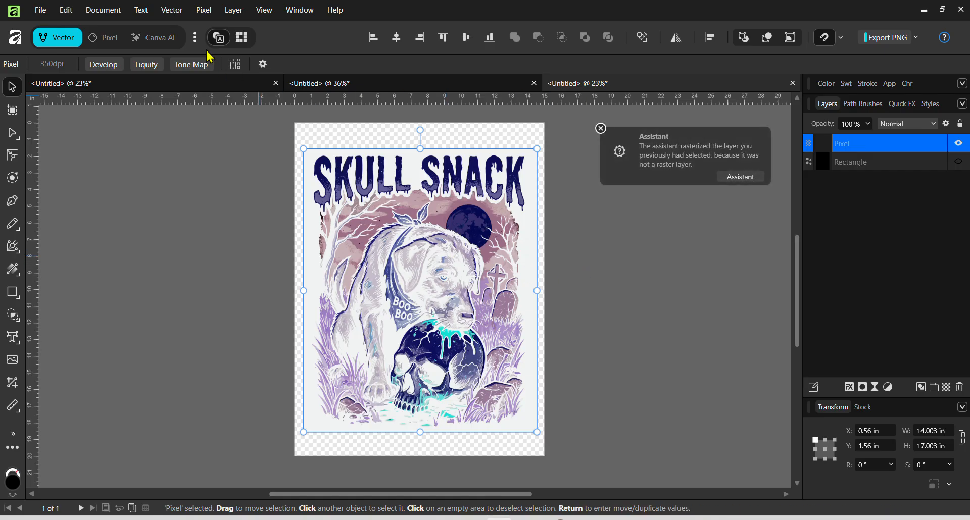
# Apply the Erase White Paper filter to the inverted artwork, invert its colors back and deselect it.
pyautogui.click(204, 10)
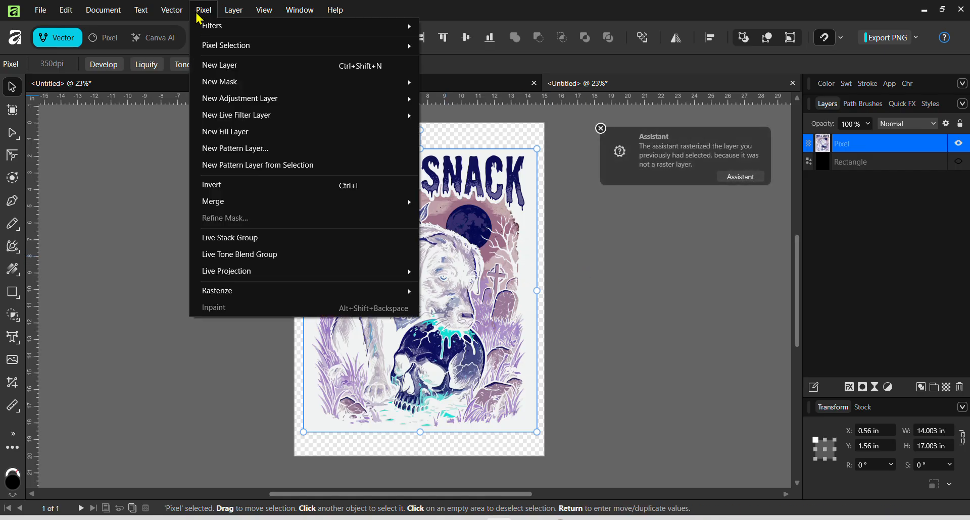
pyautogui.moveTo(208, 25)
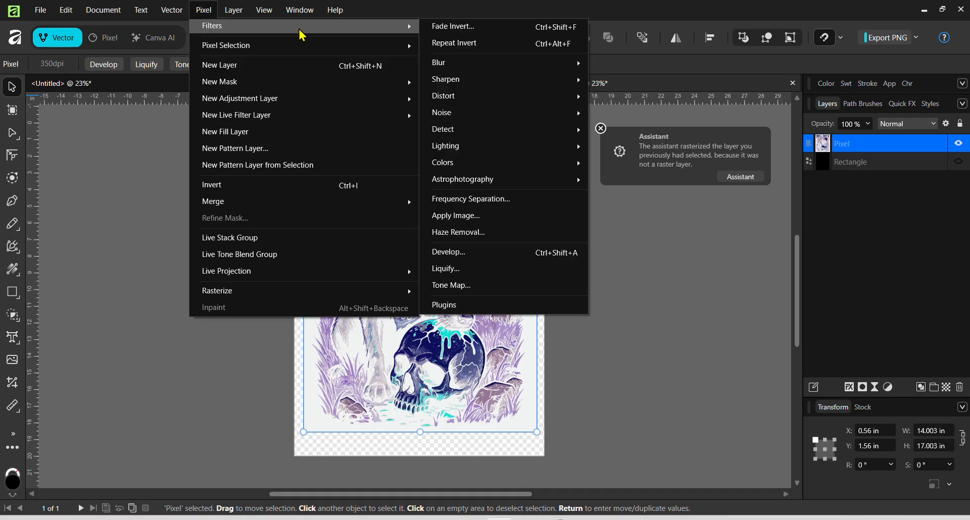
pyautogui.moveTo(460, 168)
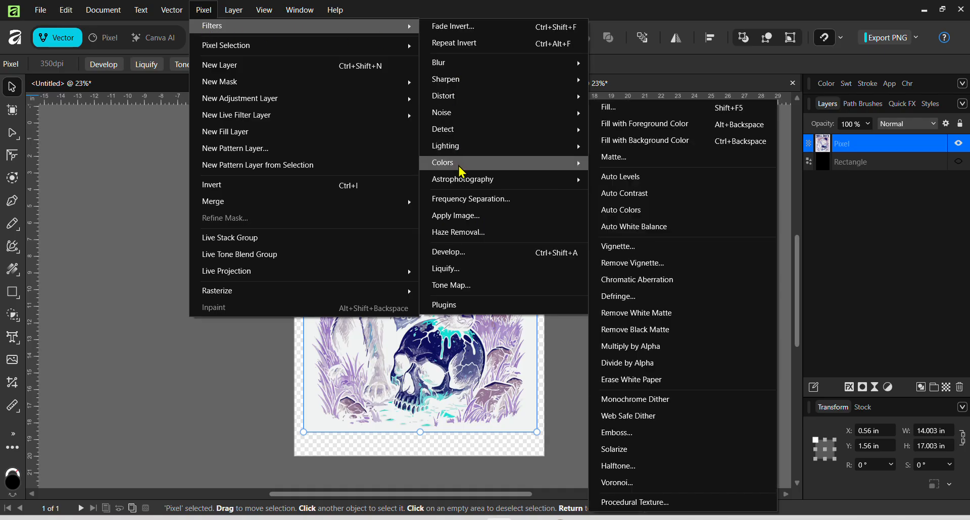
pyautogui.click(678, 380)
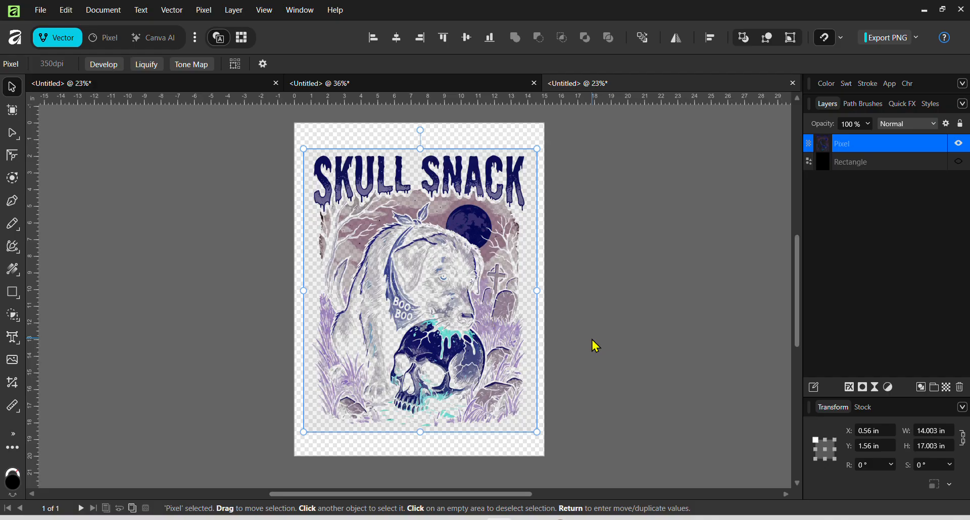
pyautogui.hotkey('ctrl', 'i')
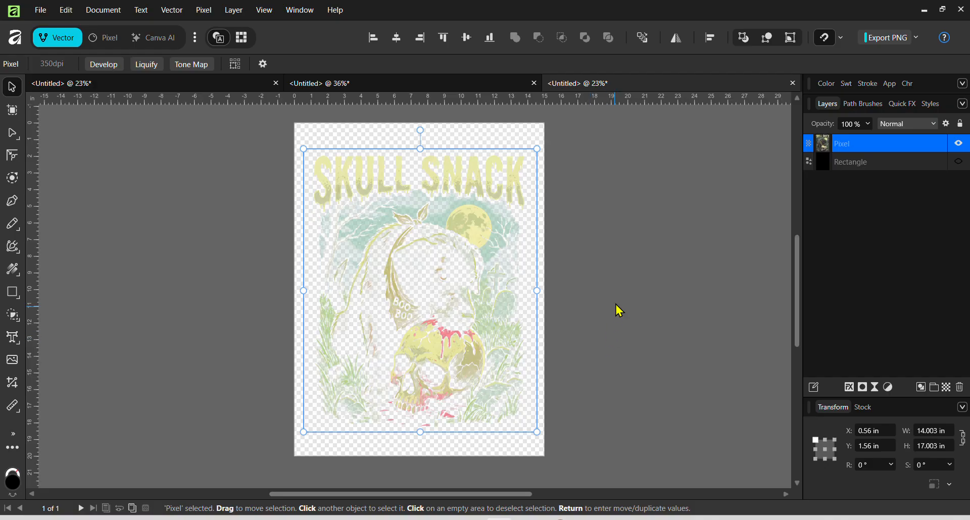
pyautogui.click(618, 284)
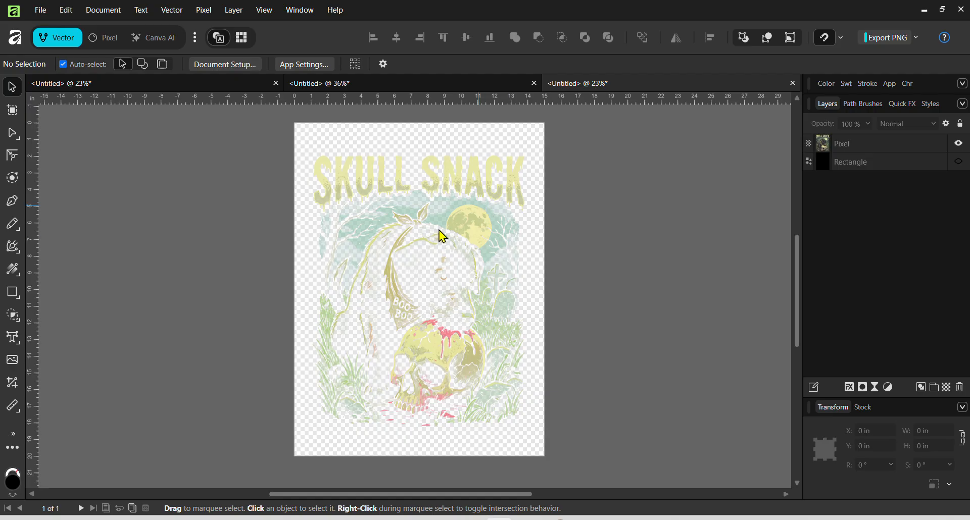
# Show the hidden black Rectangle layer behind the Skull Snack artwork.
pyautogui.scroll(3, 419, 216)
pyautogui.scroll(2, 424, 276)
pyautogui.scroll(-4, 528, 310)
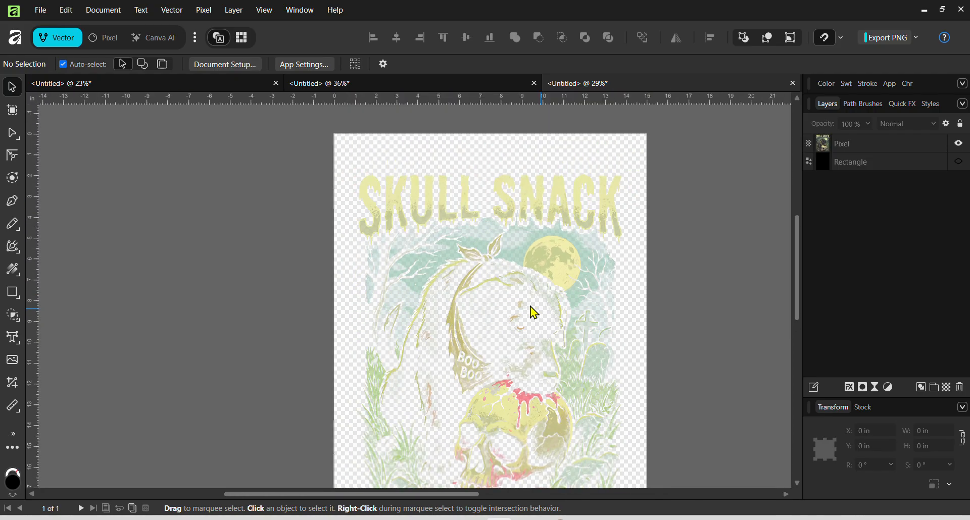
pyautogui.moveTo(506, 296); pyautogui.dragTo(471, 271)
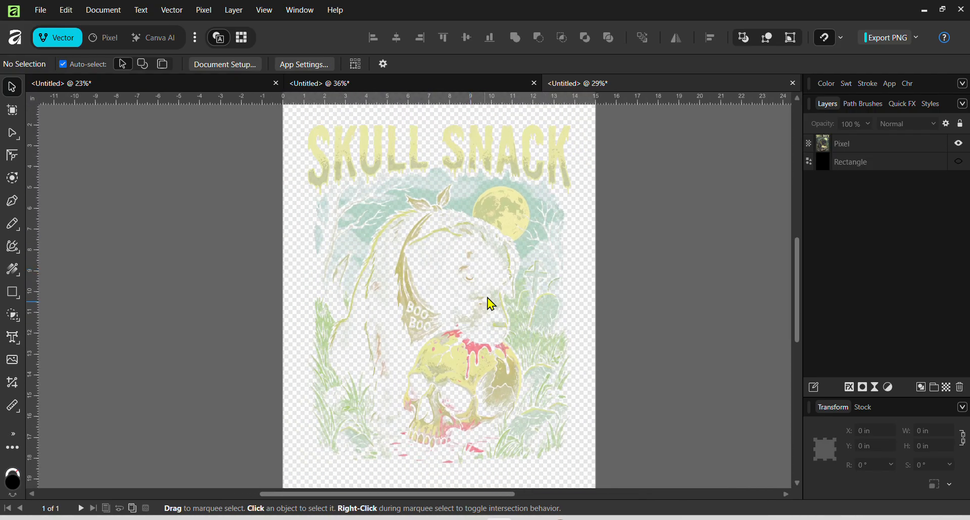
pyautogui.scroll(-2, 421, 243)
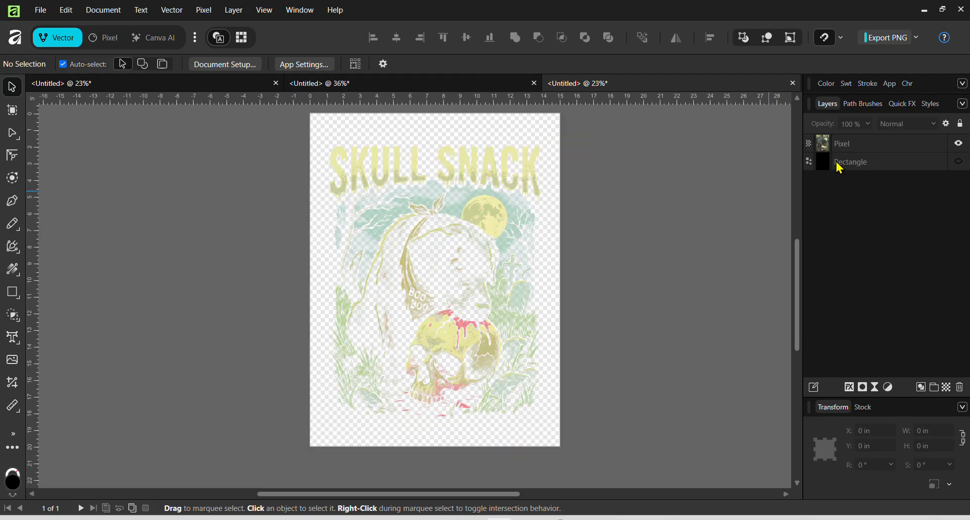
pyautogui.click(960, 163)
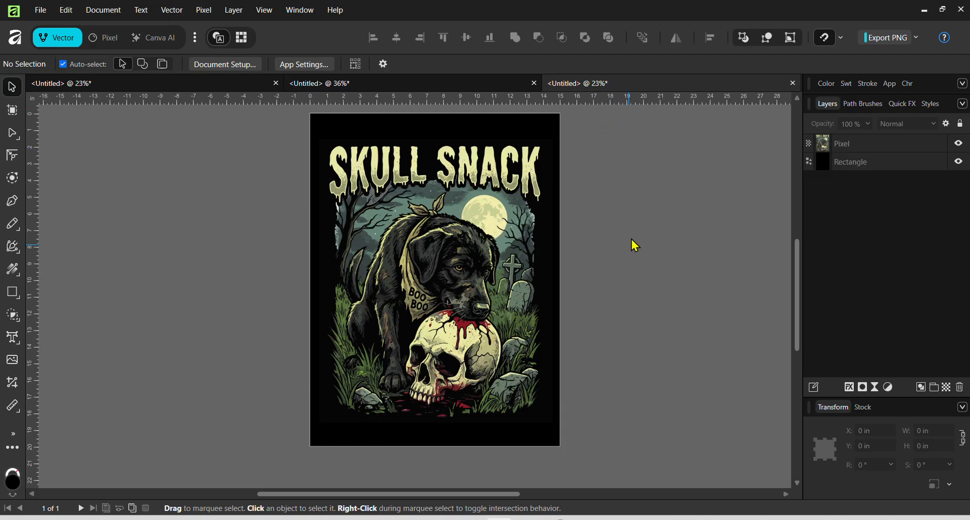
# Switch to the open document with the "From the First Swings Final Season" baseball design.
pyautogui.click(482, 90)
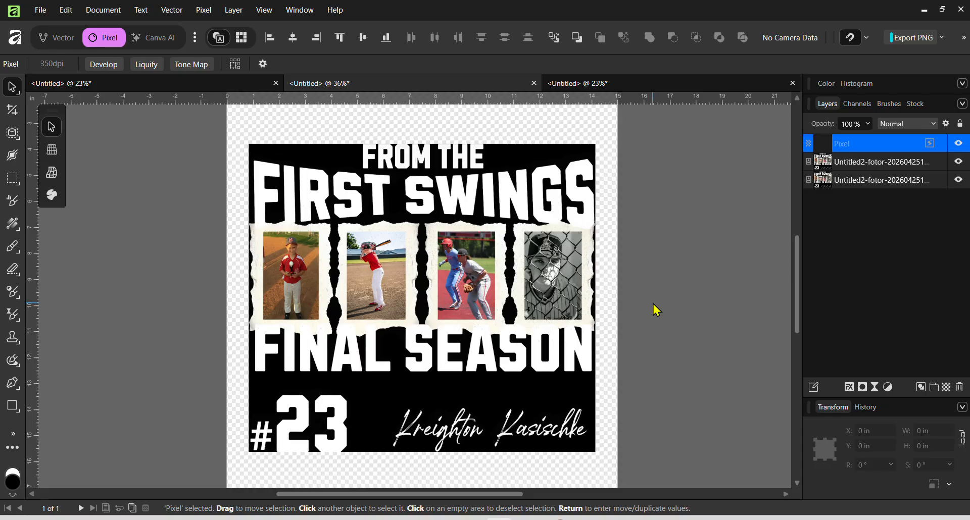
pyautogui.scroll(-1, 642, 305)
pyautogui.scroll(1, 639, 302)
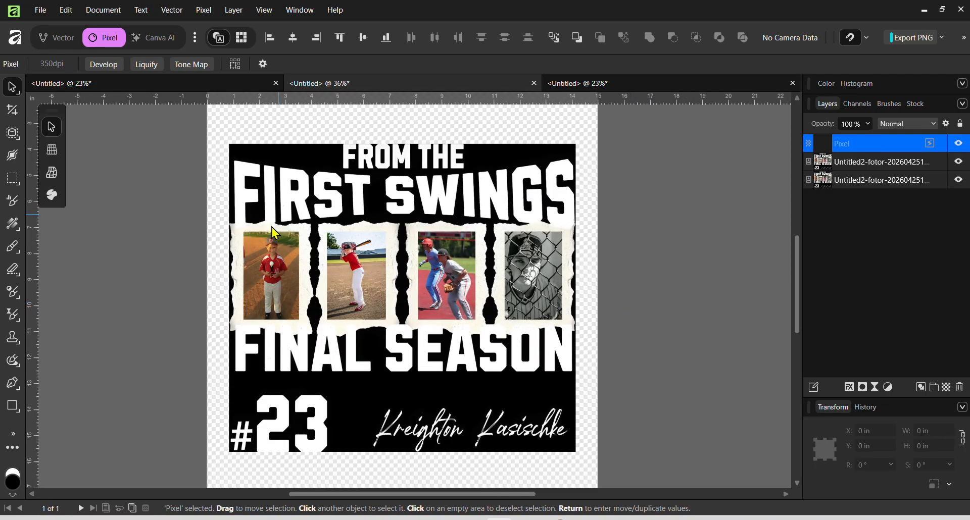
pyautogui.scroll(1, 424, 250)
pyautogui.scroll(-1, 424, 252)
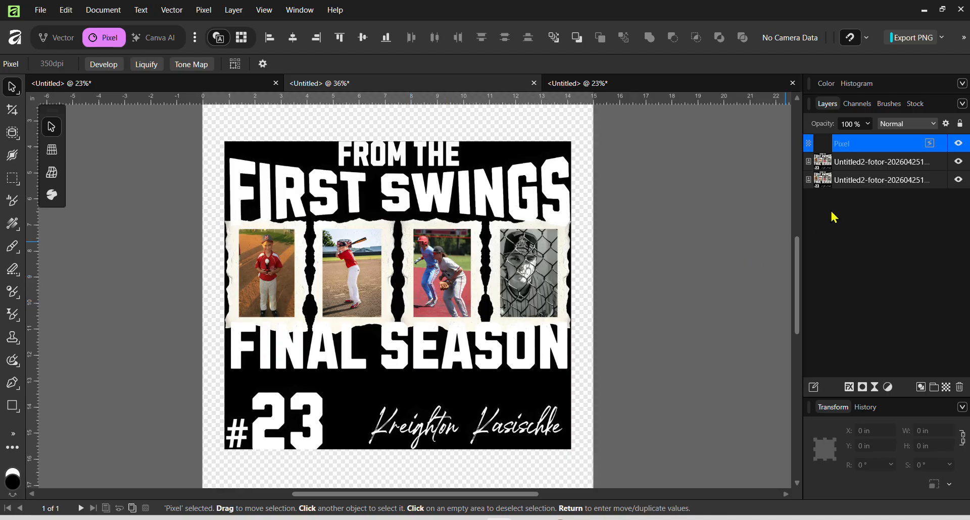
# Remove every Pixel layer above the baseball images, leaving only the two image layers.
pyautogui.rightClick(889, 152)
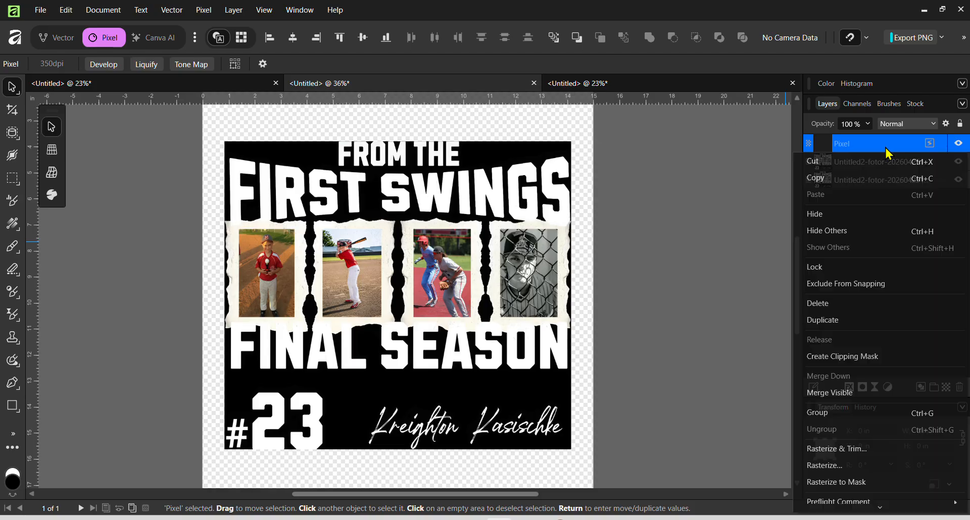
pyautogui.click(864, 321)
pyautogui.rightClick(860, 167)
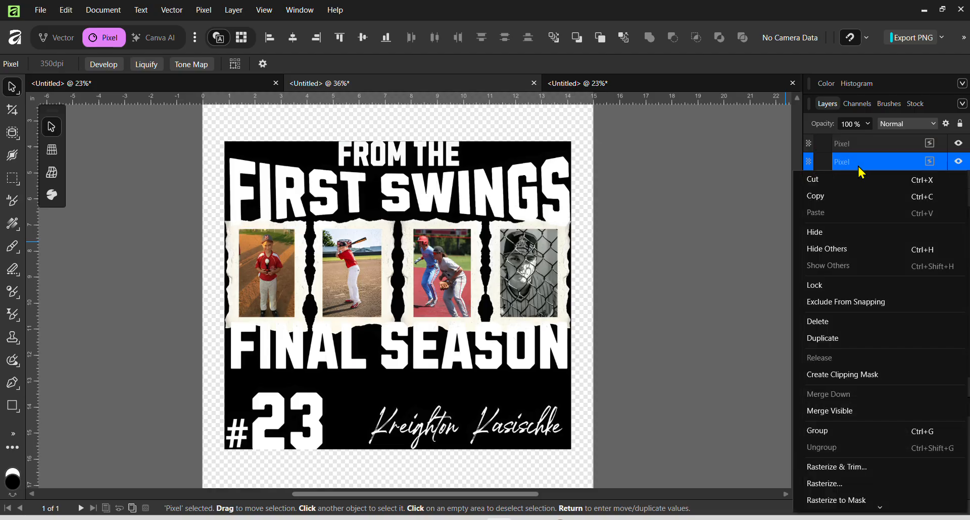
pyautogui.click(859, 321)
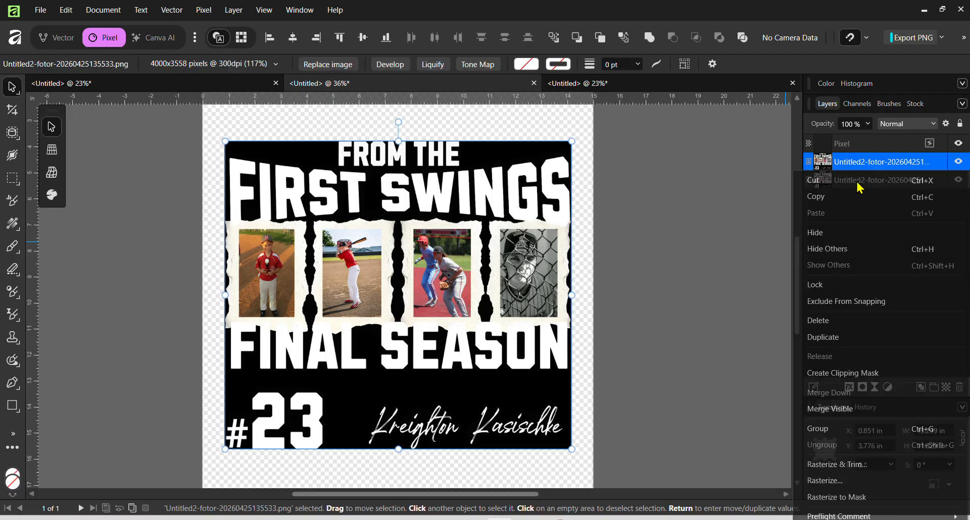
pyautogui.rightClick(863, 152)
pyautogui.click(859, 318)
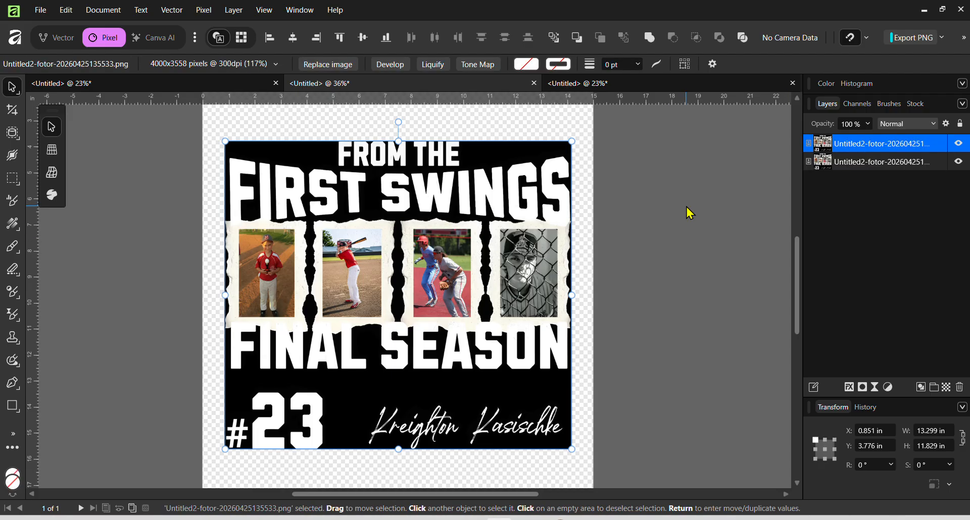
# Delete the lower of the two baseball image layers and select the remaining one.
pyautogui.click(882, 163)
pyautogui.click(884, 148)
pyautogui.click(670, 218)
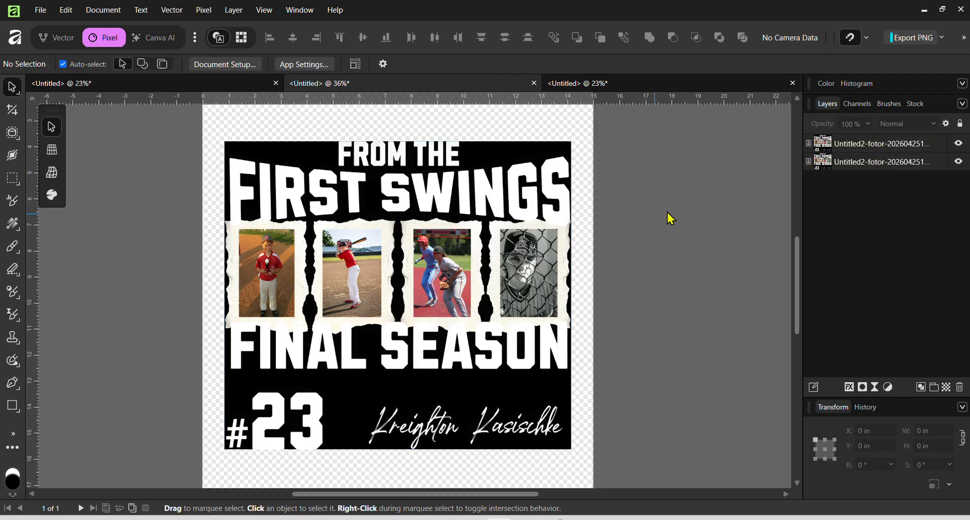
pyautogui.rightClick(895, 168)
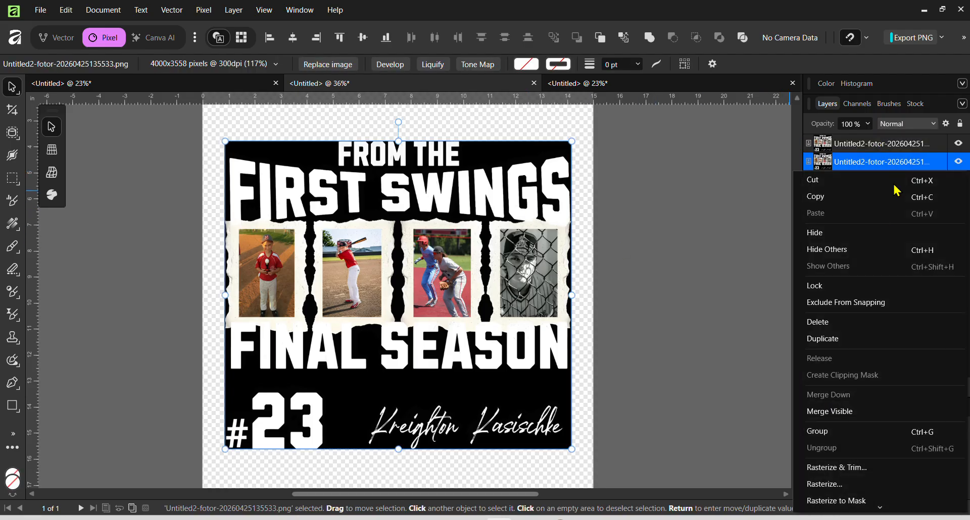
pyautogui.click(857, 324)
pyautogui.click(823, 145)
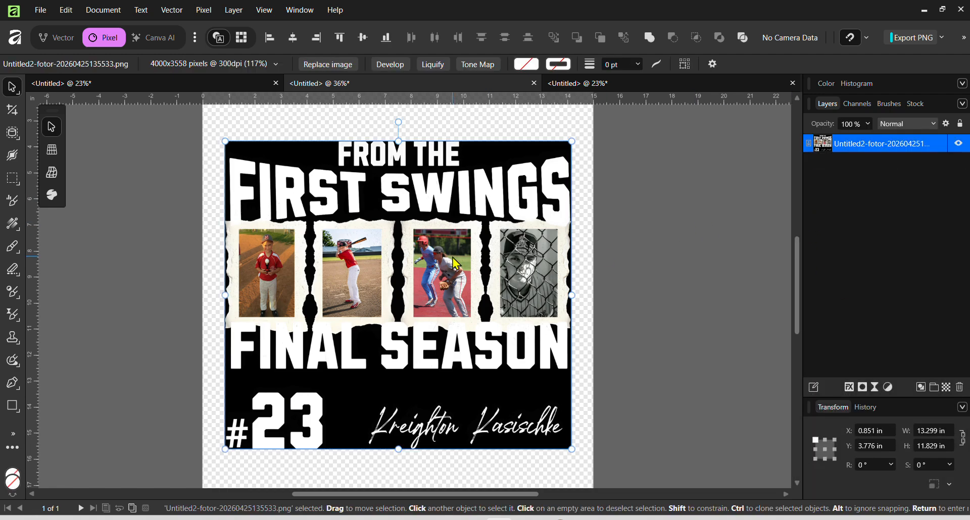
# Rasterize the baseball image layer and duplicate it.
pyautogui.rightClick(859, 150)
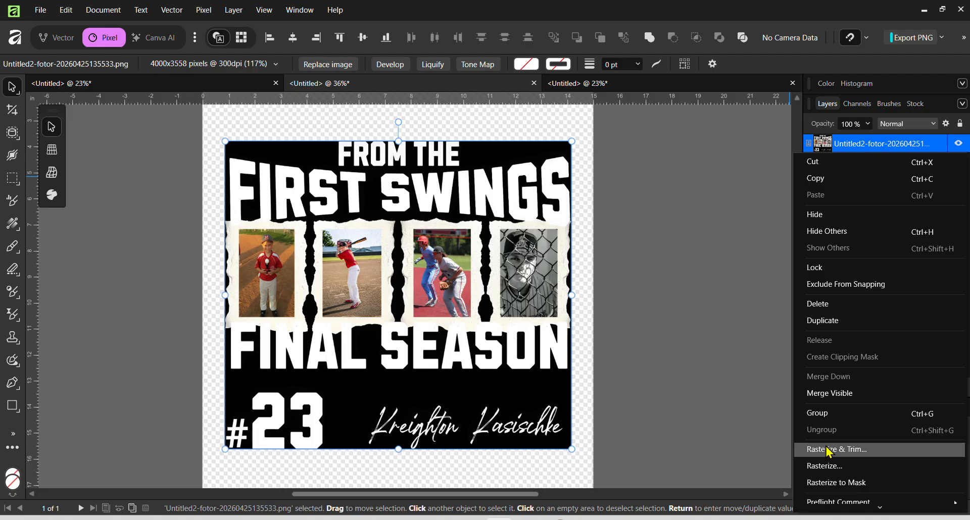
pyautogui.click(826, 468)
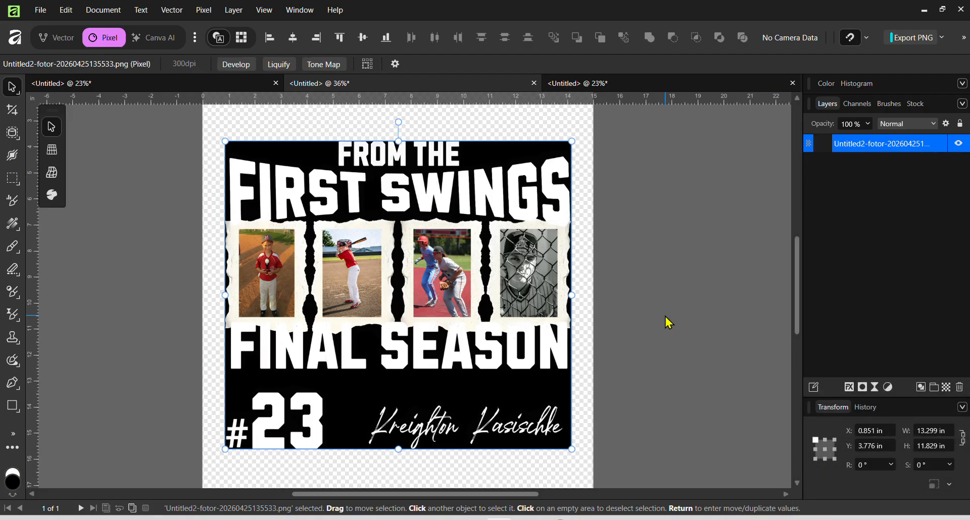
pyautogui.rightClick(862, 154)
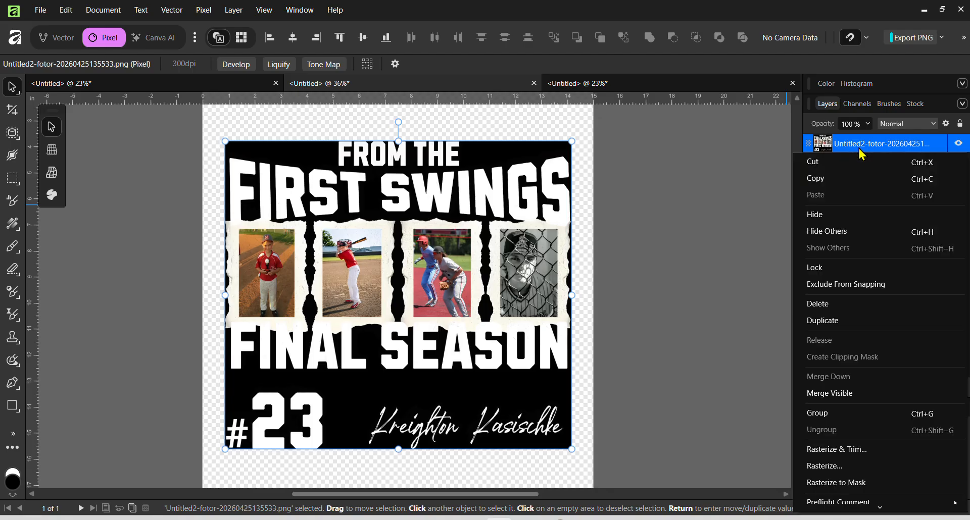
pyautogui.click(855, 322)
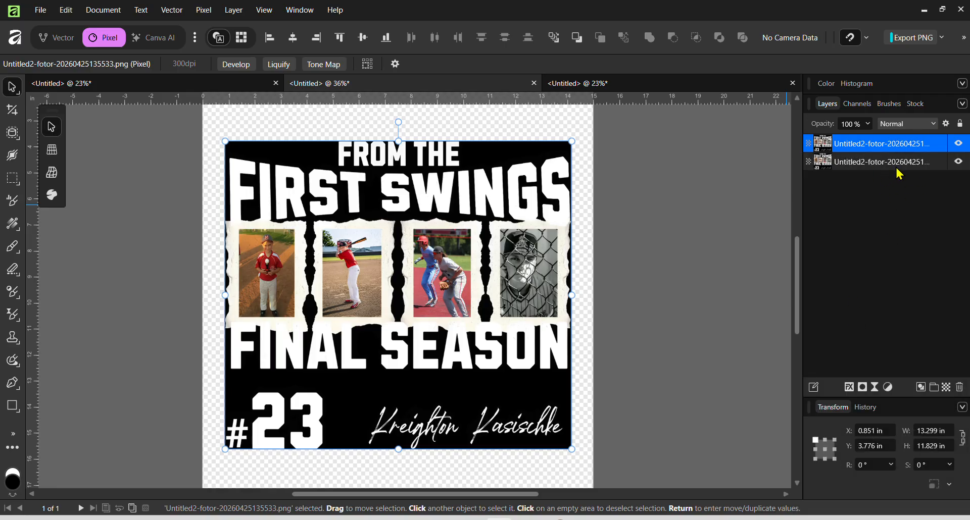
# Hide the lower copy of the baseball image, keep the upper copy visible and clear the selection.
pyautogui.click(959, 145)
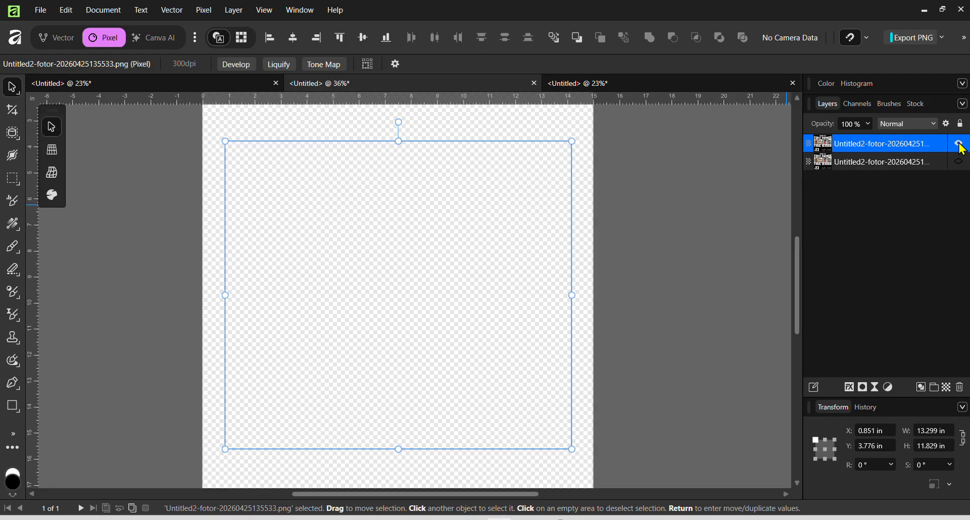
pyautogui.click(960, 146)
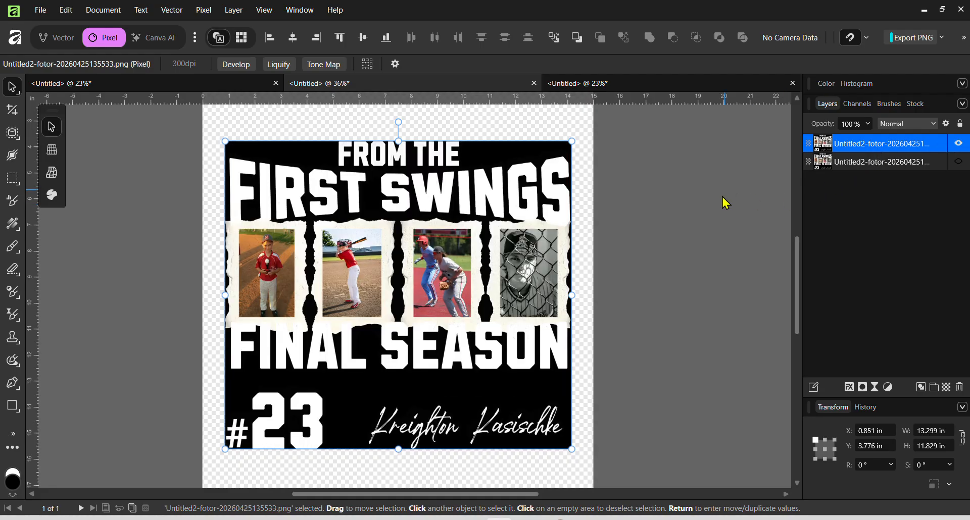
pyautogui.click(751, 216)
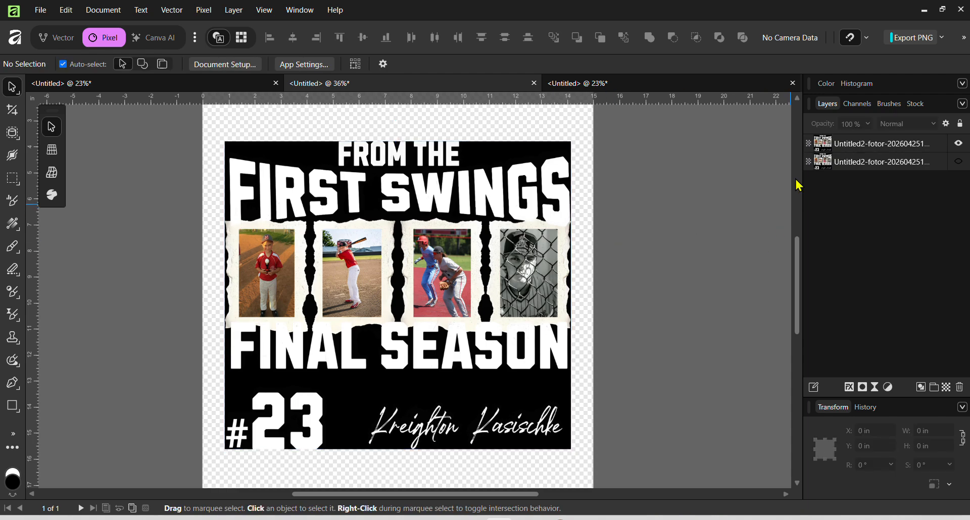
# Add a black mask to the upper baseball image layer and expand the layer to reveal the mask.
pyautogui.click(854, 146)
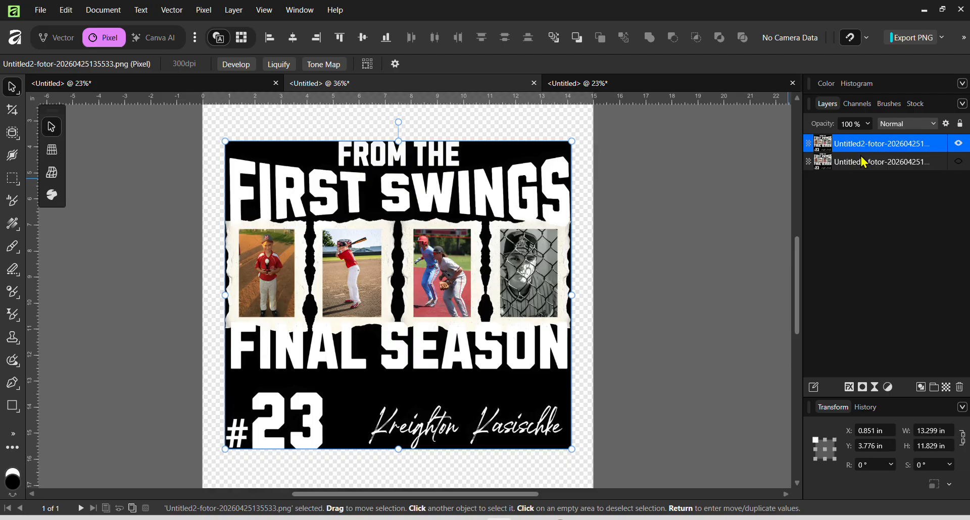
pyautogui.click(863, 388)
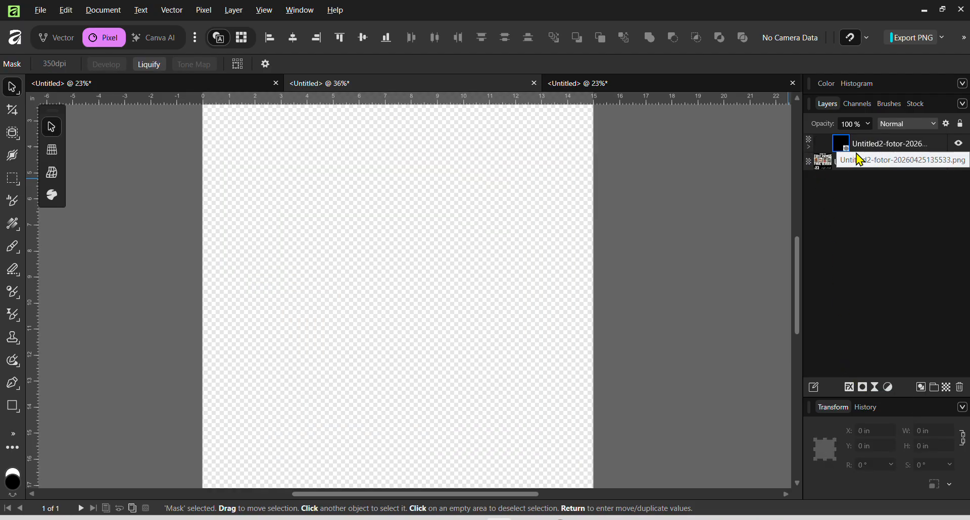
pyautogui.click(808, 147)
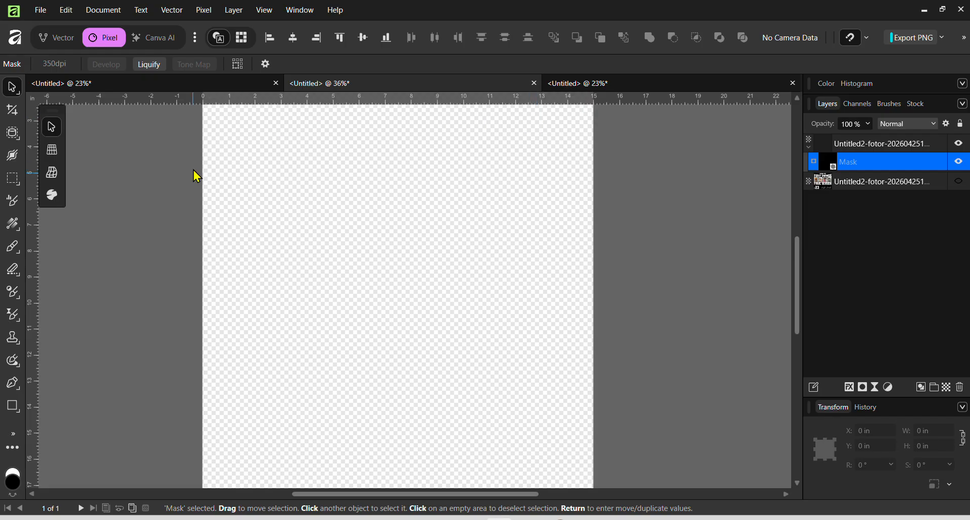
# Activate the Paint Brush with a width of 408.1 px and select the upper baseball image layer.
pyautogui.click(12, 249)
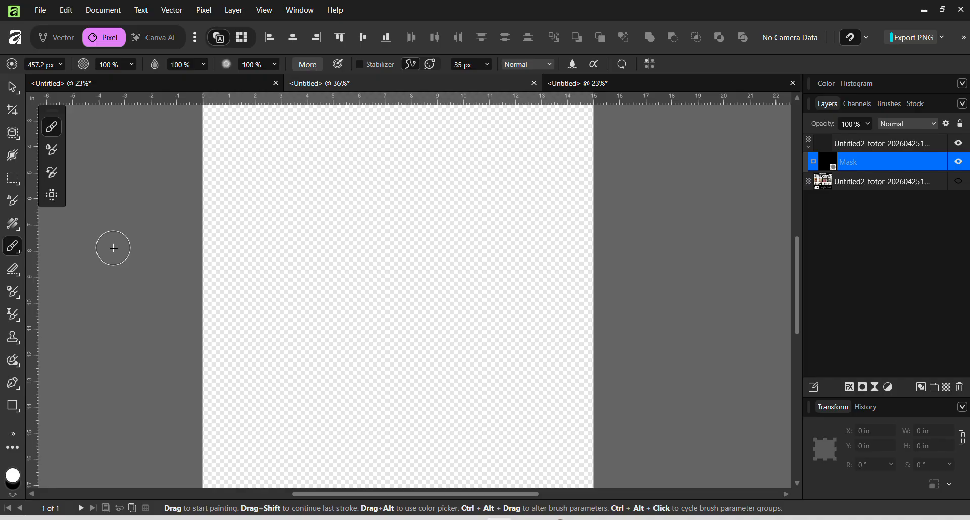
pyautogui.press('[')
pyautogui.press('[')
pyautogui.press('[')
pyautogui.press(']')
pyautogui.press(']')
pyautogui.press(']')
pyautogui.press(']')
pyautogui.press(']')
pyautogui.press('[')
pyautogui.press('[')
pyautogui.press('[')
pyautogui.click(863, 147)
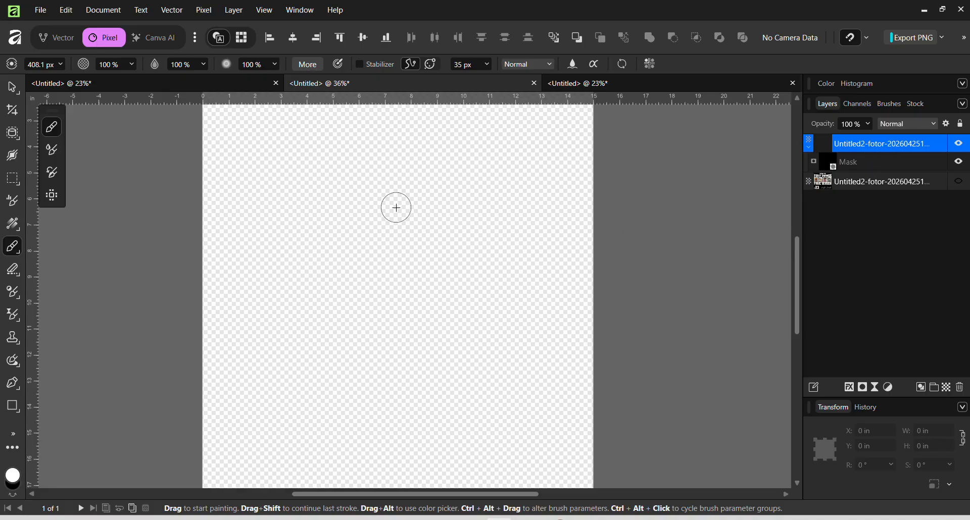
# Select the mask on the upper image layer, try a white stroke on it, and enlarge the brush to 1248.3 px.
pyautogui.click(861, 165)
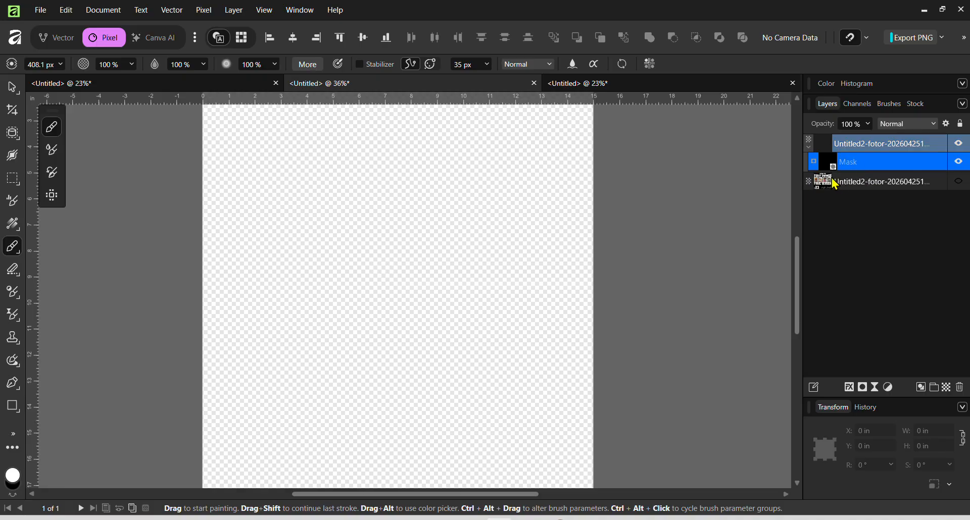
pyautogui.moveTo(526, 210); pyautogui.dragTo(491, 227)
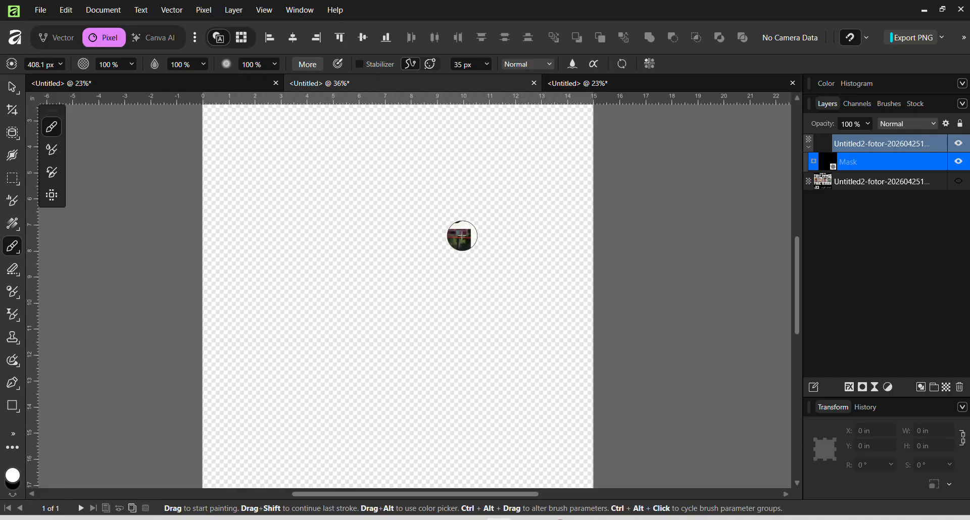
pyautogui.press(']')
pyautogui.press(']')
pyautogui.press(']')
pyautogui.press(']')
pyautogui.press(']')
pyautogui.press(']')
pyautogui.press(']')
pyautogui.press(']')
pyautogui.moveTo(405, 282)
pyautogui.mouseDown()
pyautogui.moveTo(318, 263)
pyautogui.moveTo(308, 244)
pyautogui.moveTo(367, 226)
pyautogui.moveTo(425, 238)
pyautogui.moveTo(478, 311)
pyautogui.moveTo(441, 227)
pyautogui.moveTo(467, 294)
pyautogui.moveTo(754, 190)
pyautogui.mouseUp()
# Paint the mask with gray 100 to reveal the artwork, and paint over it with gray 0 to hide it again.
pyautogui.click(827, 84)
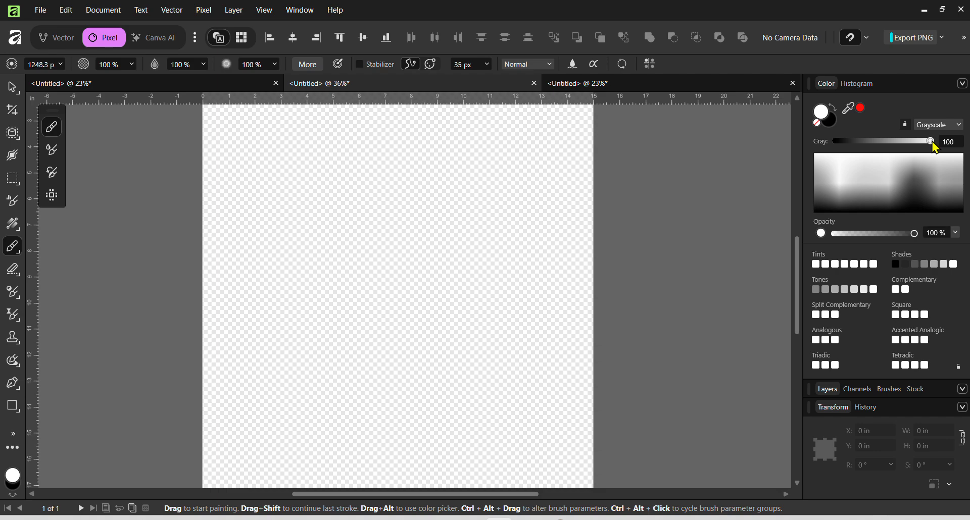
pyautogui.moveTo(934, 142); pyautogui.dragTo(827, 143)
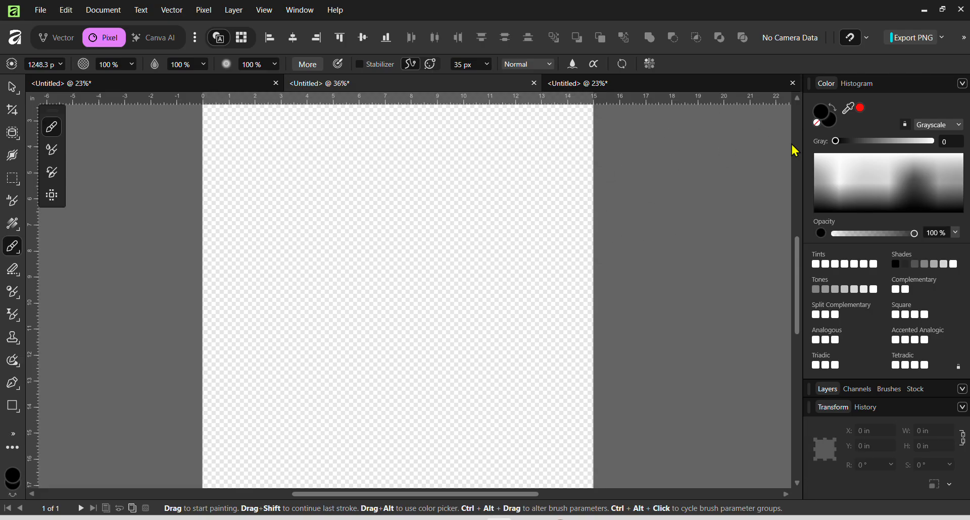
pyautogui.moveTo(837, 142); pyautogui.dragTo(934, 142)
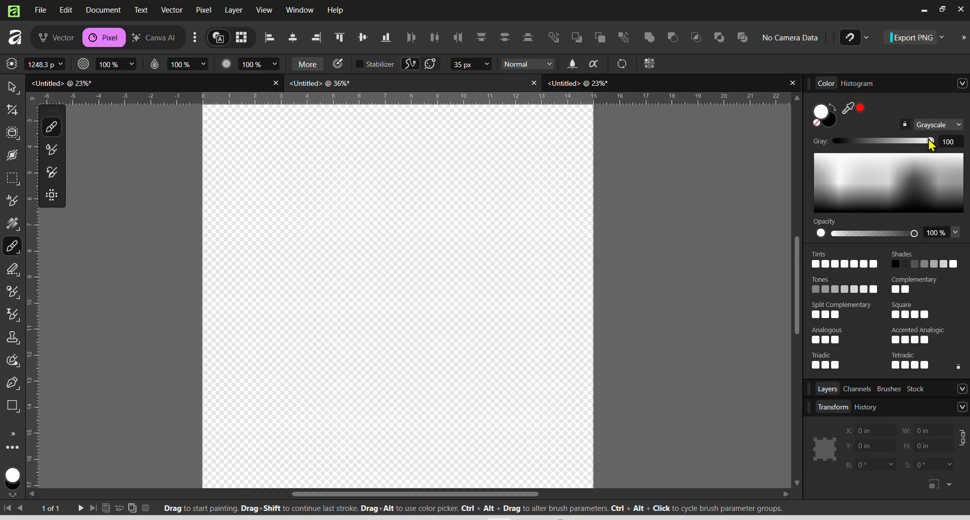
pyautogui.moveTo(531, 229)
pyautogui.mouseDown()
pyautogui.moveTo(377, 223)
pyautogui.moveTo(335, 241)
pyautogui.moveTo(373, 279)
pyautogui.moveTo(503, 278)
pyautogui.moveTo(566, 326)
pyautogui.moveTo(312, 309)
pyautogui.mouseUp()
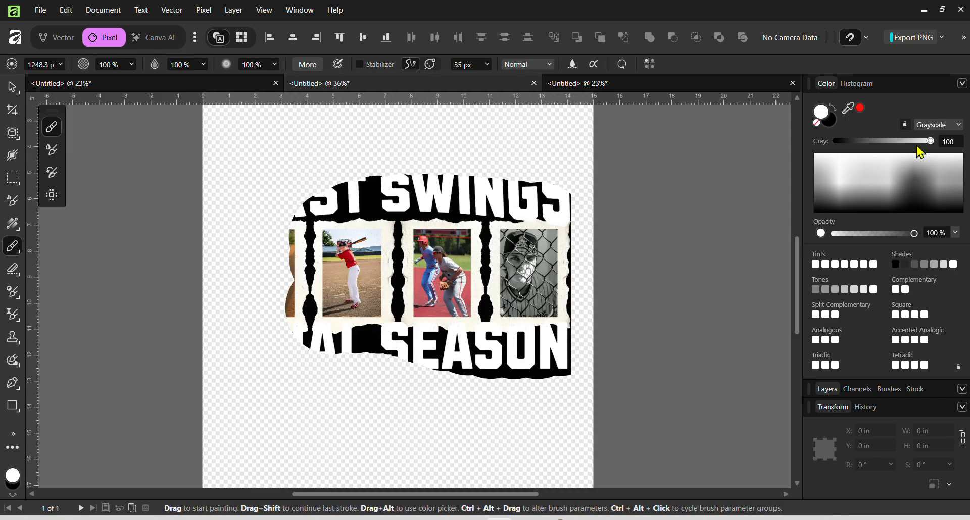
pyautogui.moveTo(932, 148); pyautogui.dragTo(811, 151)
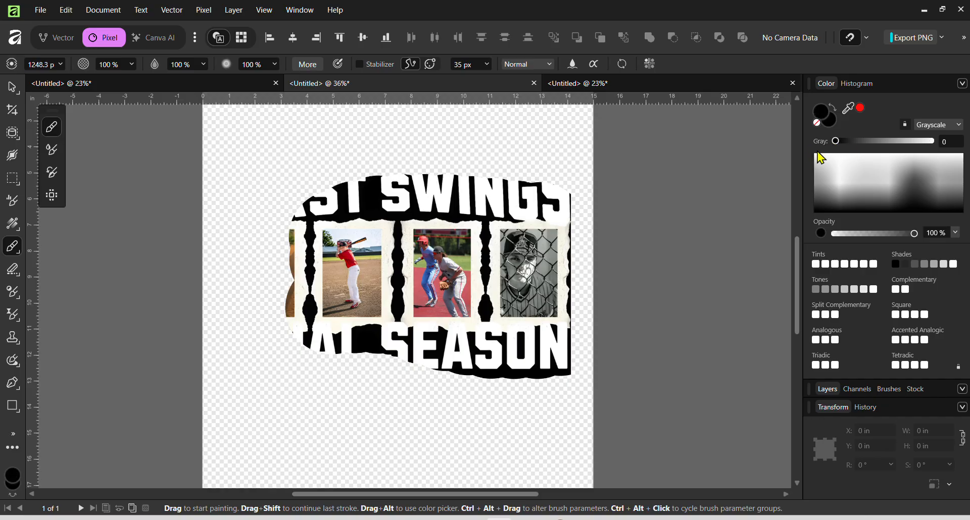
pyautogui.moveTo(614, 181)
pyautogui.mouseDown()
pyautogui.moveTo(457, 184)
pyautogui.moveTo(290, 214)
pyautogui.moveTo(498, 225)
pyautogui.moveTo(450, 282)
pyautogui.moveTo(342, 329)
pyautogui.moveTo(565, 348)
pyautogui.moveTo(301, 293)
pyautogui.moveTo(308, 253)
pyautogui.mouseUp()
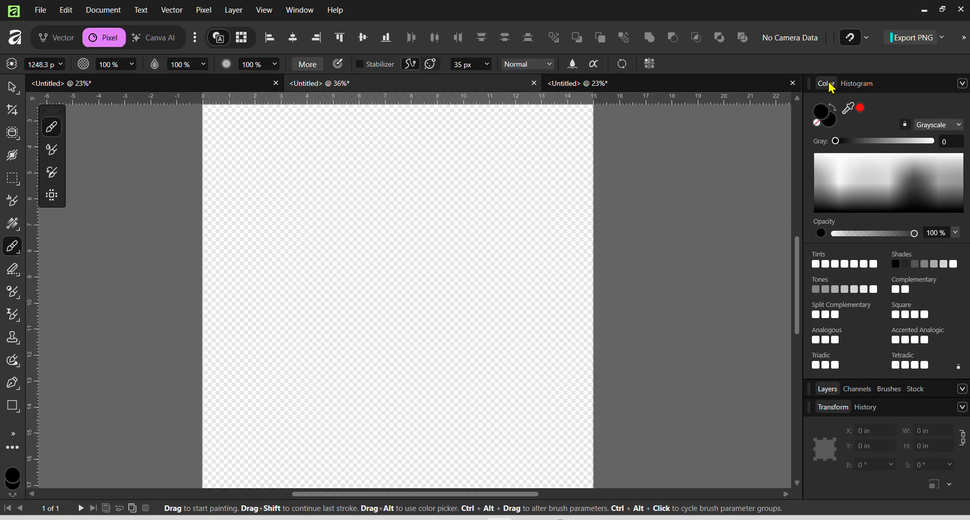
# Set the brush color to gray 100 and paint over the four photos on the mask with a 651.6 px brush.
pyautogui.moveTo(843, 145); pyautogui.dragTo(946, 147)
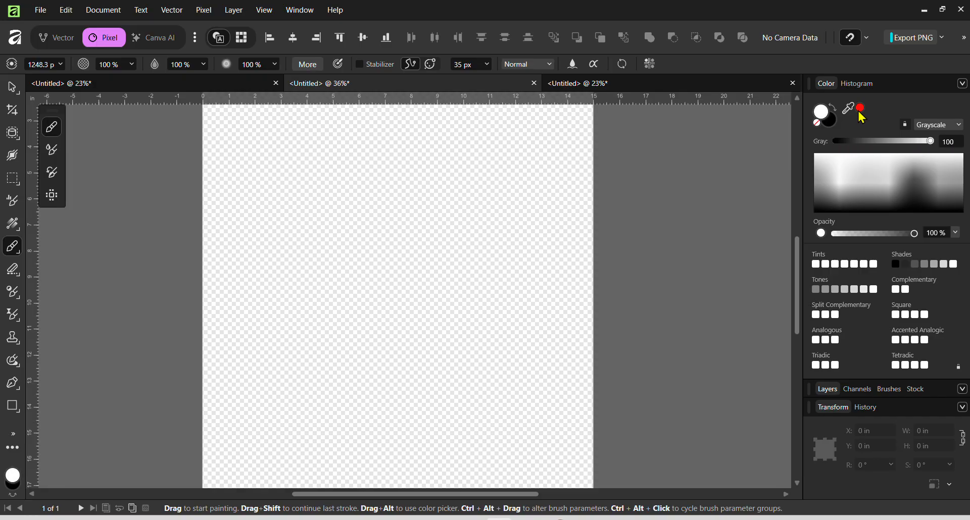
pyautogui.click(829, 85)
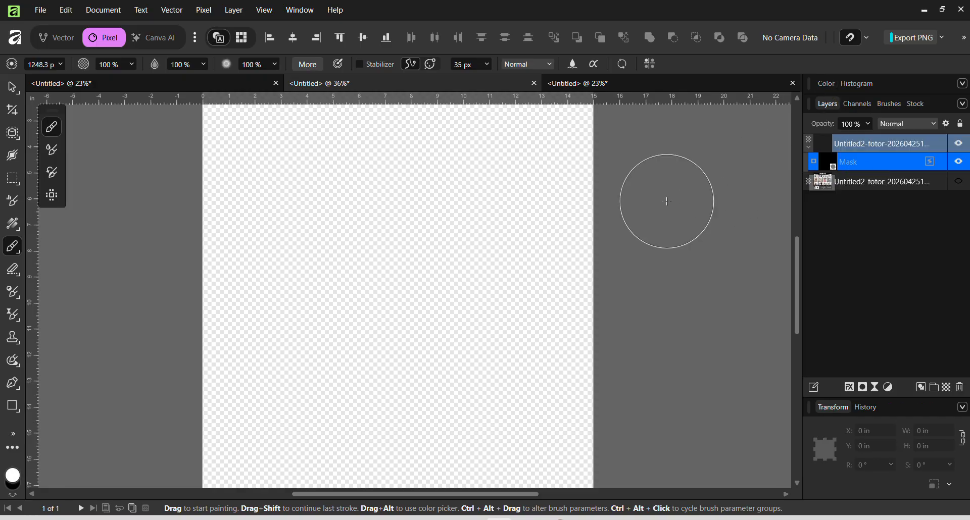
pyautogui.moveTo(486, 242)
pyautogui.mouseDown()
pyautogui.moveTo(487, 274)
pyautogui.moveTo(509, 283)
pyautogui.moveTo(520, 233)
pyautogui.moveTo(550, 244)
pyautogui.moveTo(550, 305)
pyautogui.moveTo(512, 309)
pyautogui.moveTo(493, 296)
pyautogui.moveTo(450, 303)
pyautogui.moveTo(458, 249)
pyautogui.moveTo(448, 236)
pyautogui.moveTo(425, 238)
pyautogui.moveTo(413, 268)
pyautogui.moveTo(420, 310)
pyautogui.moveTo(372, 321)
pyautogui.moveTo(361, 301)
pyautogui.moveTo(373, 229)
pyautogui.moveTo(349, 222)
pyautogui.moveTo(327, 237)
pyautogui.moveTo(335, 306)
pyautogui.moveTo(280, 304)
pyautogui.moveTo(284, 227)
pyautogui.moveTo(247, 236)
pyautogui.moveTo(238, 253)
pyautogui.moveTo(246, 307)
pyautogui.moveTo(255, 299)
pyautogui.mouseUp()
pyautogui.press('[')
pyautogui.press('[')
pyautogui.press('[')
pyautogui.press('[')
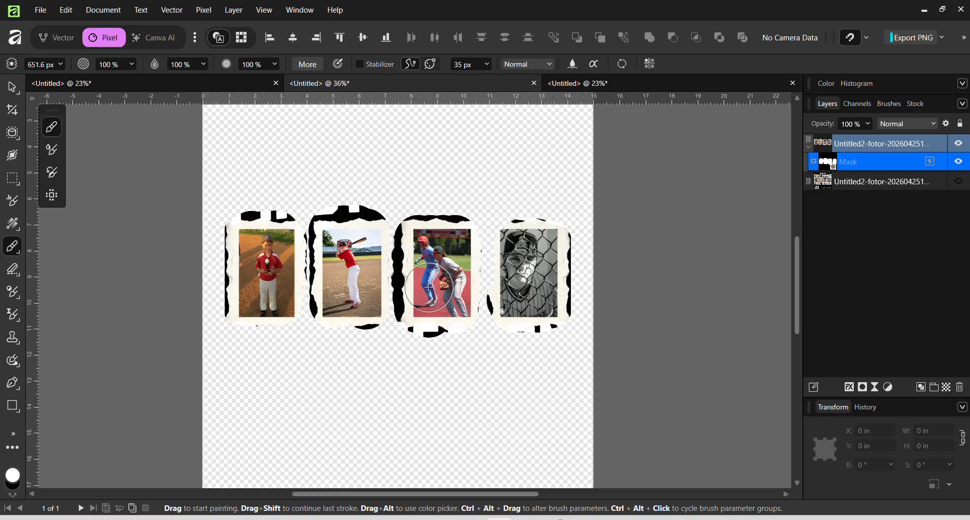
# Paint the mask with gray 0 and a 208.9 px brush to remove the black remnants around the fourth photo's frame.
pyautogui.scroll(5, 430, 288)
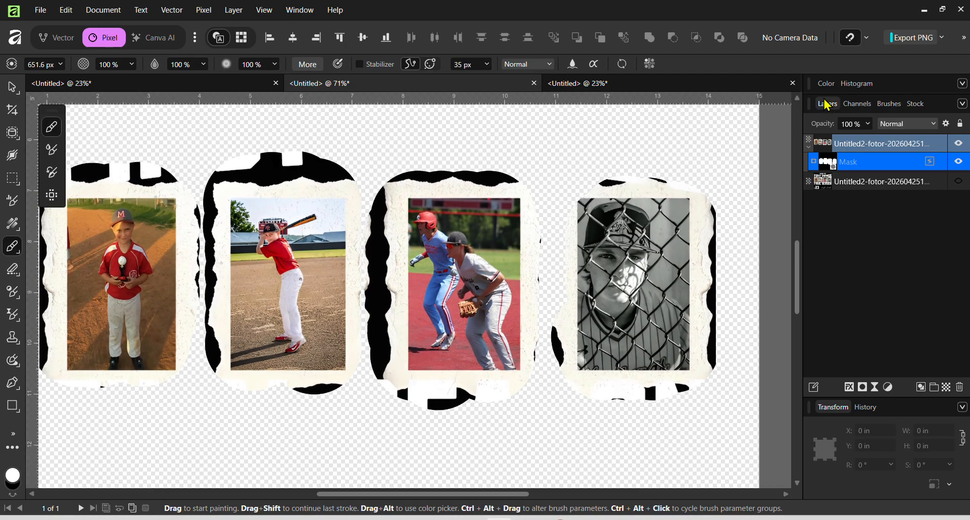
pyautogui.click(827, 83)
pyautogui.moveTo(872, 141); pyautogui.dragTo(820, 143)
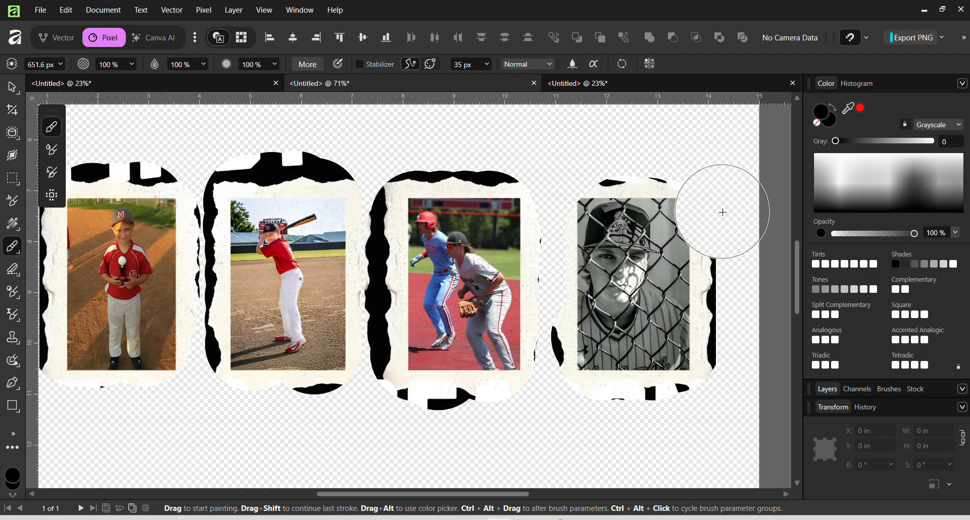
pyautogui.press('[')
pyautogui.press('[')
pyautogui.press('[')
pyautogui.press('[')
pyautogui.press('[')
pyautogui.press('[')
pyautogui.press('[')
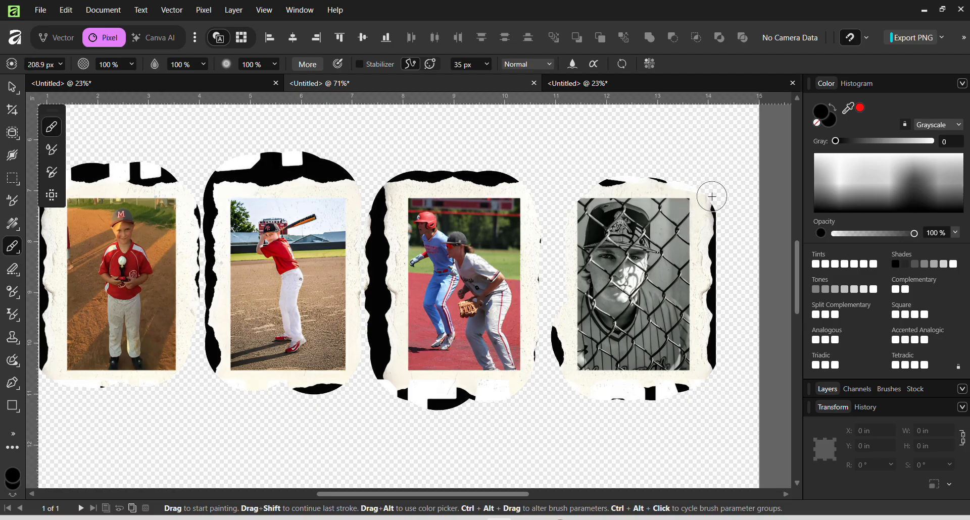
pyautogui.moveTo(713, 196)
pyautogui.mouseDown()
pyautogui.moveTo(719, 356)
pyautogui.moveTo(700, 404)
pyautogui.moveTo(647, 401)
pyautogui.moveTo(714, 393)
pyautogui.moveTo(586, 396)
pyautogui.moveTo(558, 381)
pyautogui.moveTo(558, 222)
pyautogui.mouseUp()
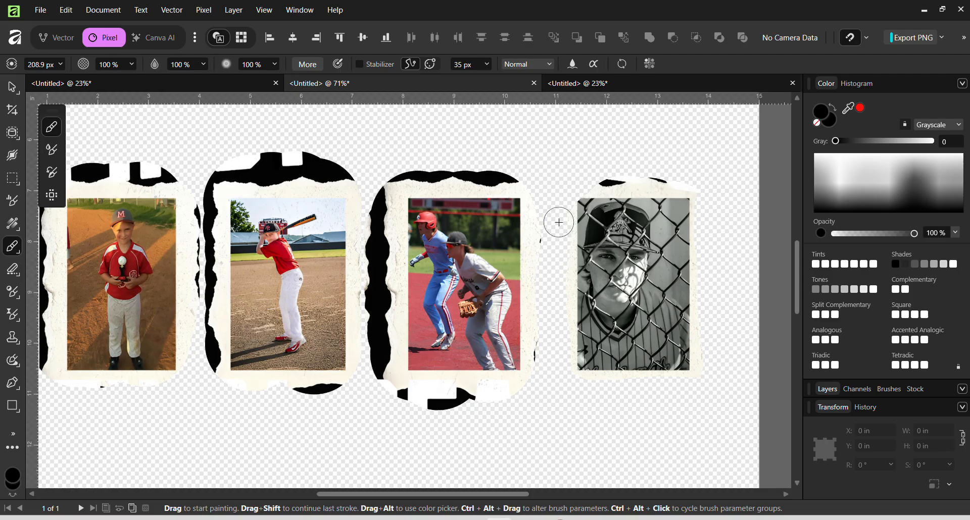
pyautogui.moveTo(564, 179); pyautogui.dragTo(684, 177)
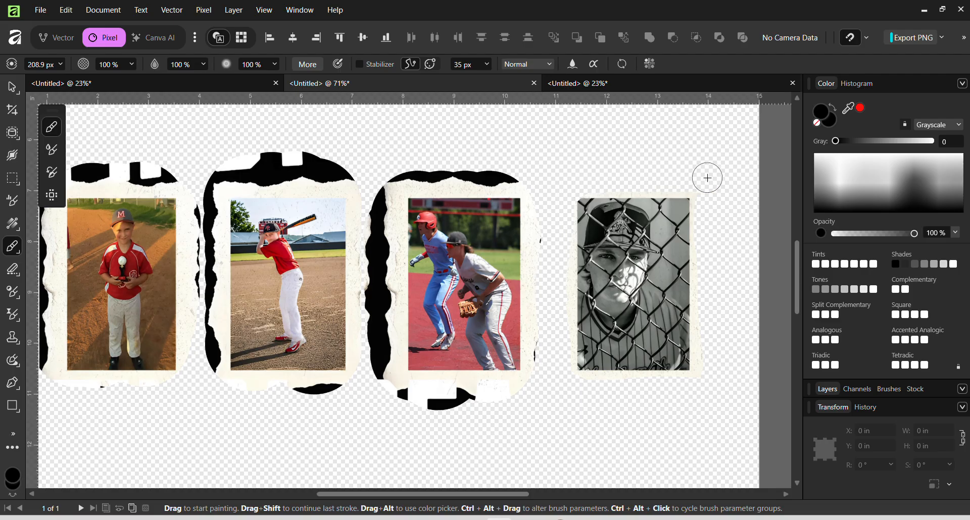
# Paint the mask black around the third, second and first photo frames to remove the leftover background and lettering.
pyautogui.moveTo(567, 168)
pyautogui.mouseDown()
pyautogui.moveTo(385, 182)
pyautogui.moveTo(377, 279)
pyautogui.moveTo(386, 383)
pyautogui.moveTo(399, 393)
pyautogui.moveTo(528, 394)
pyautogui.moveTo(548, 341)
pyautogui.moveTo(549, 224)
pyautogui.mouseUp()
pyautogui.moveTo(380, 171)
pyautogui.mouseDown()
pyautogui.moveTo(240, 168)
pyautogui.moveTo(273, 157)
pyautogui.moveTo(341, 159)
pyautogui.mouseUp()
pyautogui.hscroll(-4, 340, 159)
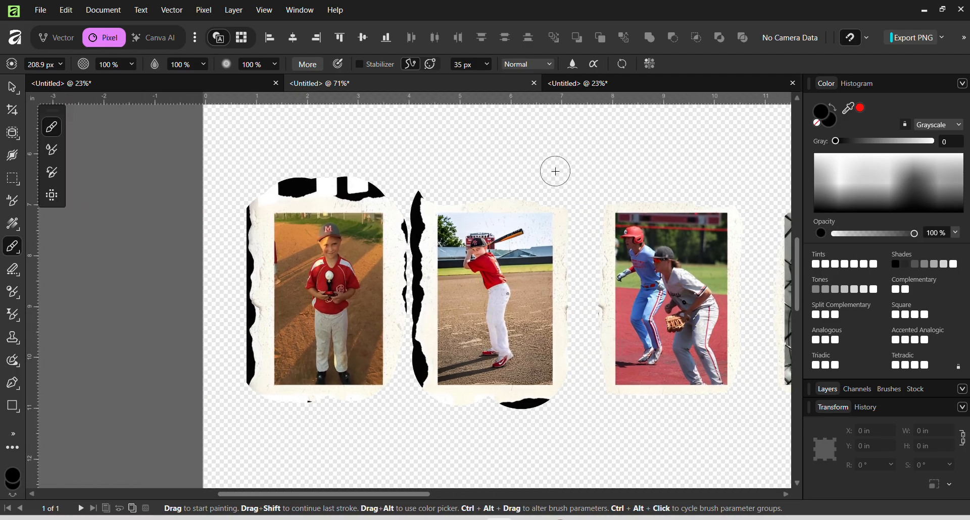
pyautogui.moveTo(424, 191)
pyautogui.mouseDown()
pyautogui.moveTo(421, 397)
pyautogui.moveTo(458, 410)
pyautogui.moveTo(531, 409)
pyautogui.mouseUp()
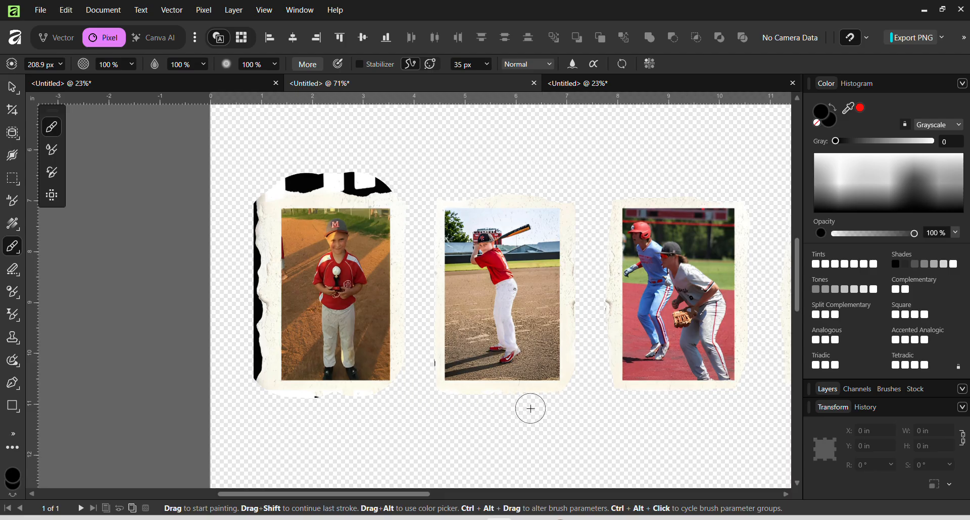
pyautogui.moveTo(425, 396)
pyautogui.mouseDown()
pyautogui.moveTo(256, 395)
pyautogui.moveTo(251, 229)
pyautogui.moveTo(271, 178)
pyautogui.moveTo(376, 175)
pyautogui.moveTo(389, 182)
pyautogui.moveTo(273, 183)
pyautogui.moveTo(391, 200)
pyautogui.mouseUp()
pyautogui.scroll(-3, 390, 200)
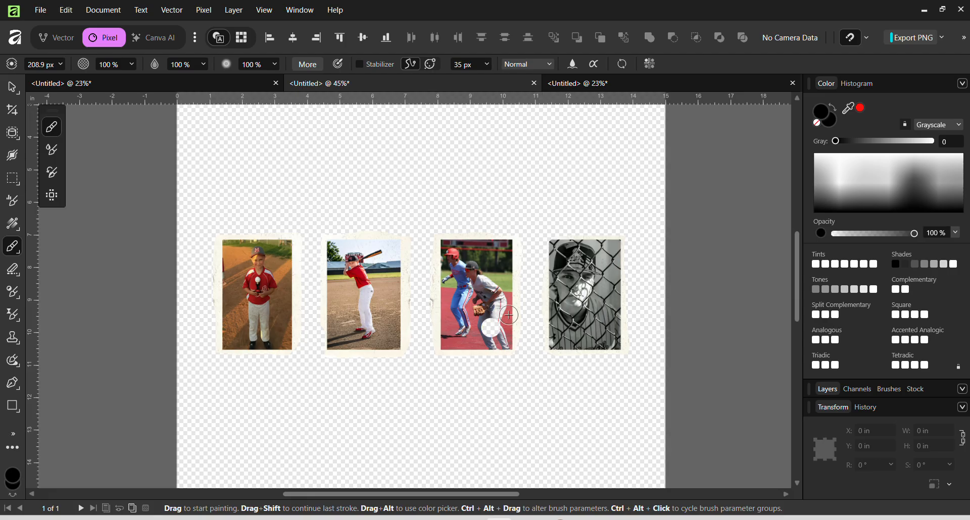
# Switch to the Move tool, collapse and hide the masked photo layer, and make the lower baseball image layer visible.
pyautogui.click(12, 91)
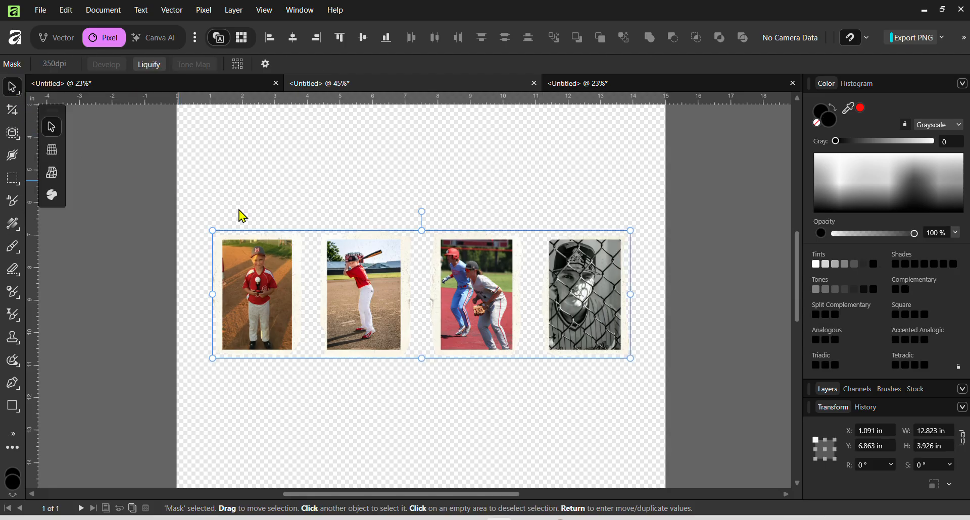
pyautogui.click(824, 84)
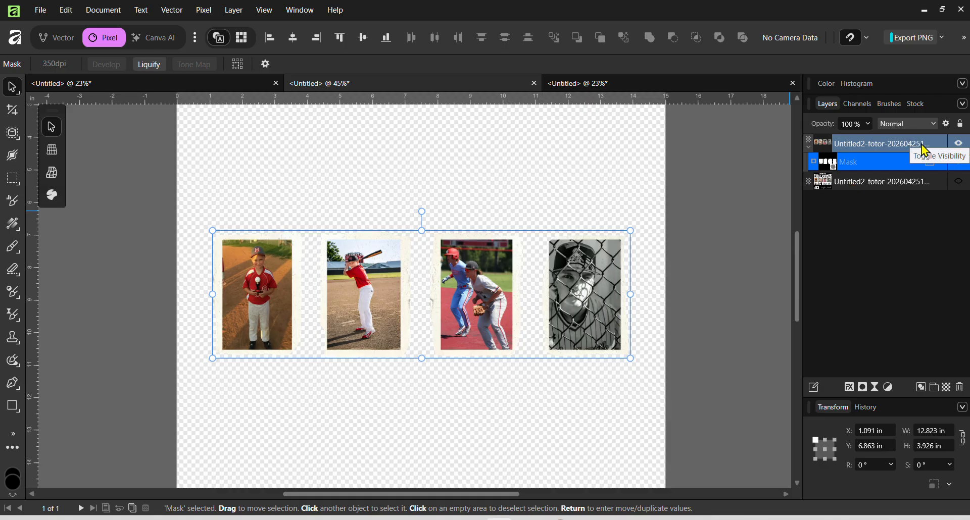
pyautogui.click(808, 147)
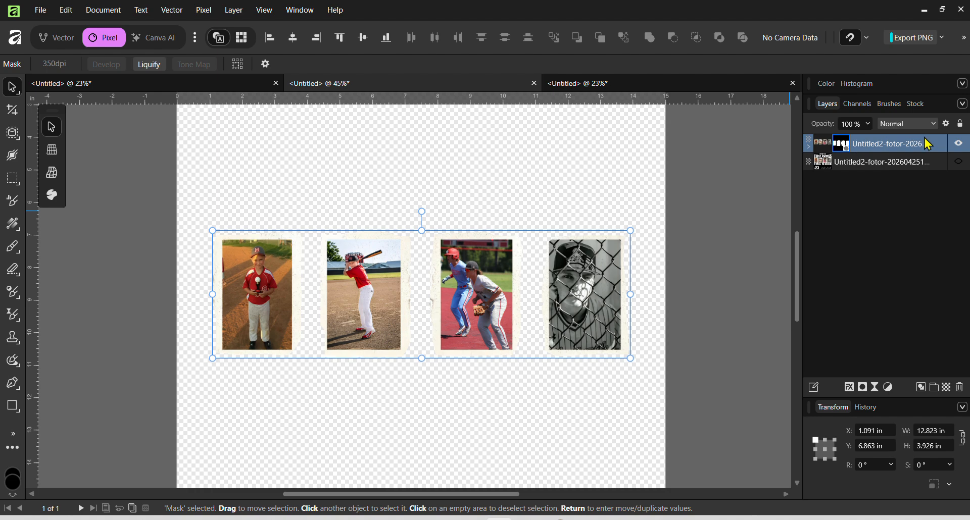
pyautogui.click(957, 145)
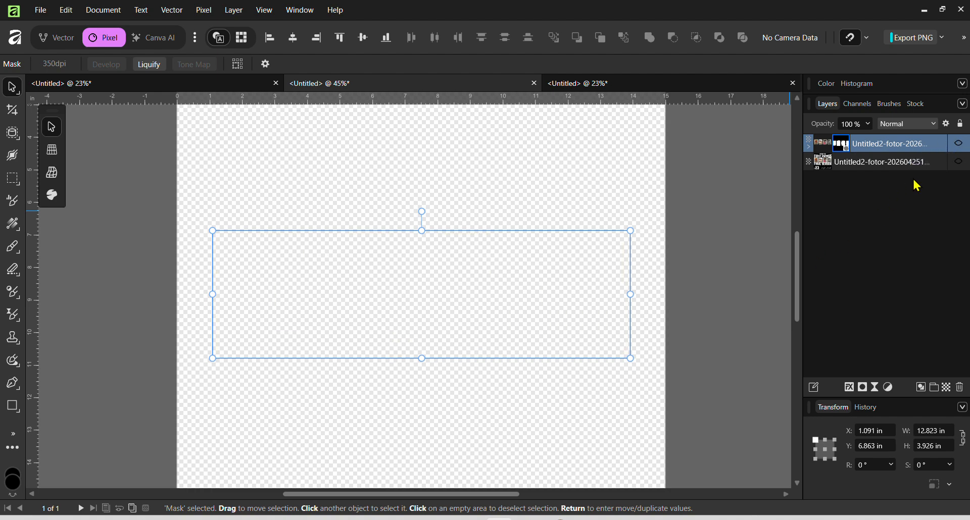
pyautogui.click(900, 170)
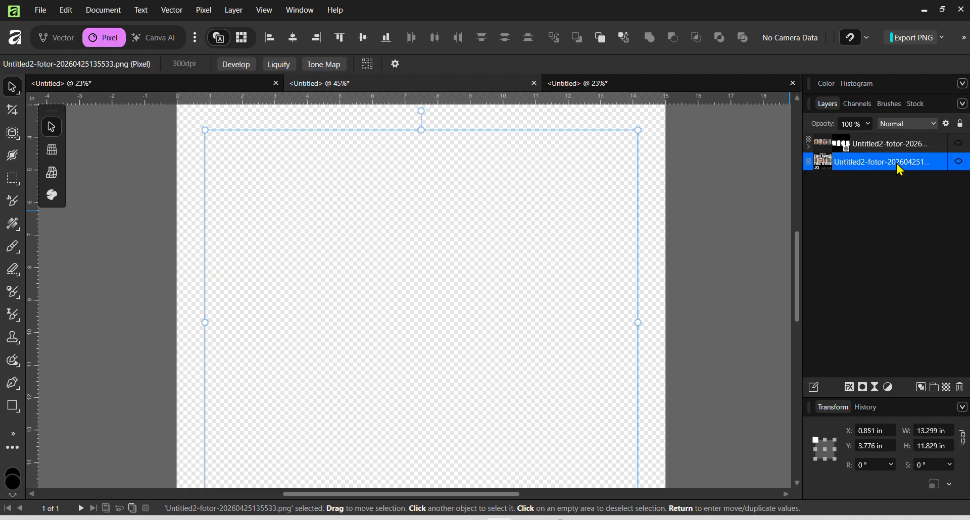
pyautogui.click(958, 162)
# Invert the colors of the lower baseball image layer.
pyautogui.scroll(-1, 613, 272)
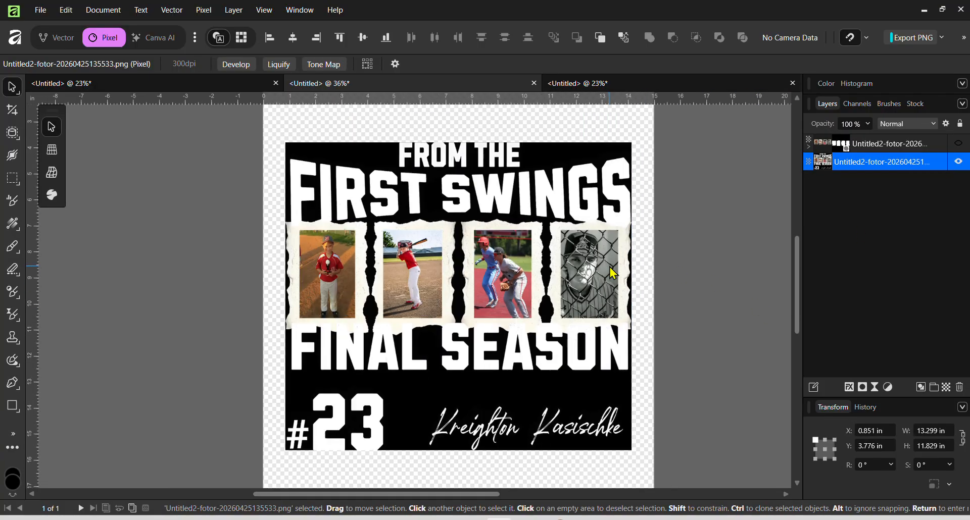
pyautogui.hscroll(1, 613, 272)
pyautogui.hscroll(2, 642, 271)
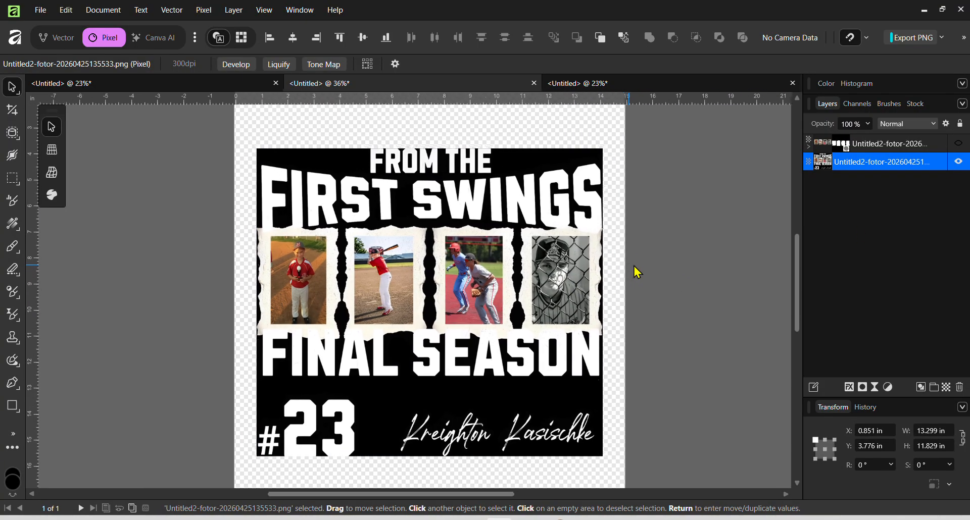
pyautogui.hscroll(-1, 610, 272)
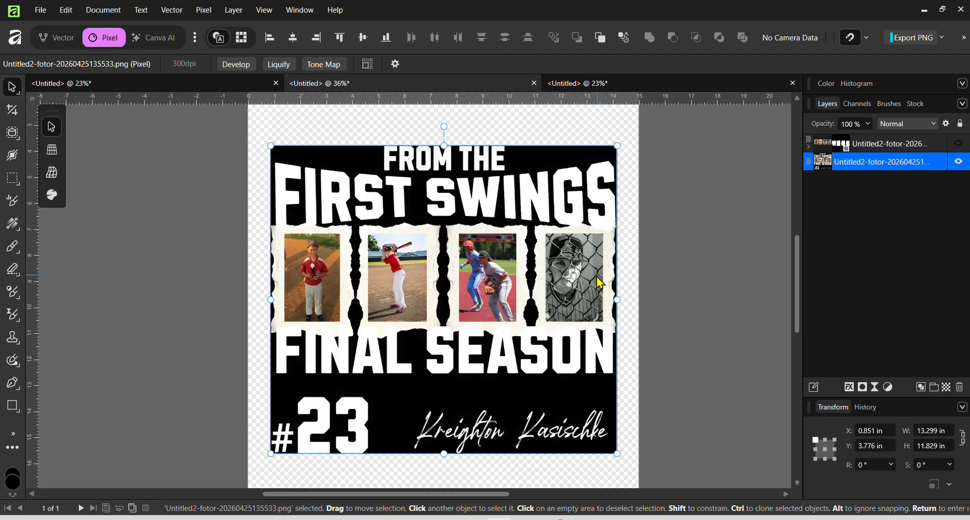
pyautogui.click(627, 265)
pyautogui.click(504, 265)
pyautogui.hotkey('ctrl', 'i')
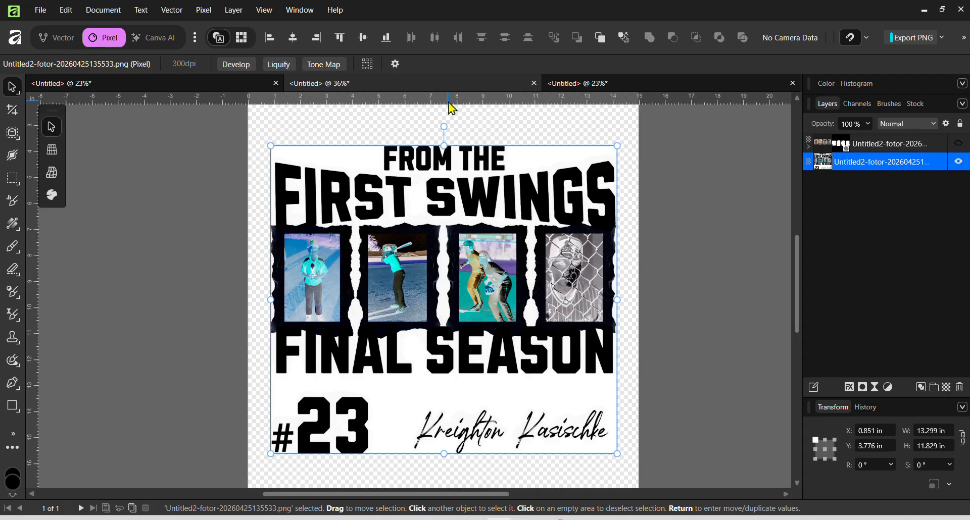
# Apply the Erase White Paper filter to the inverted image layer and invert its colors back.
pyautogui.click(209, 13)
pyautogui.moveTo(208, 30)
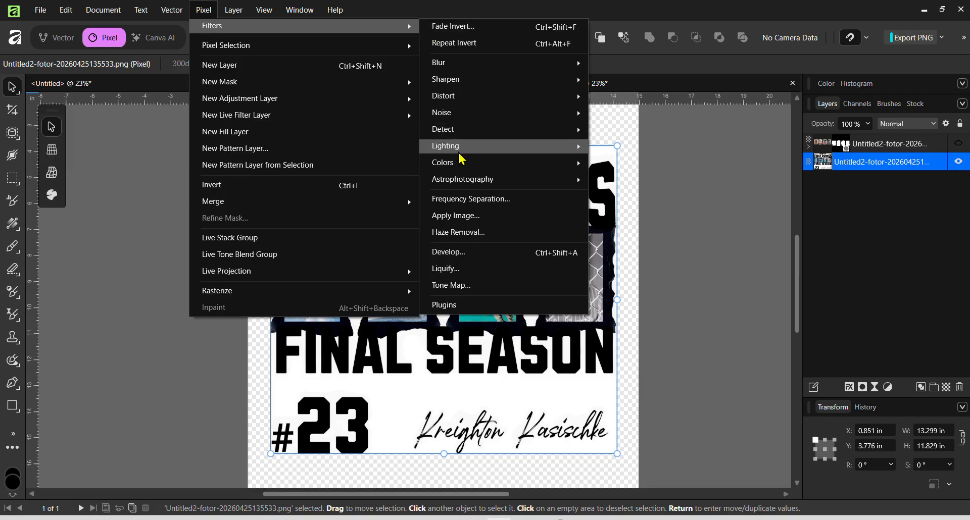
pyautogui.moveTo(460, 164)
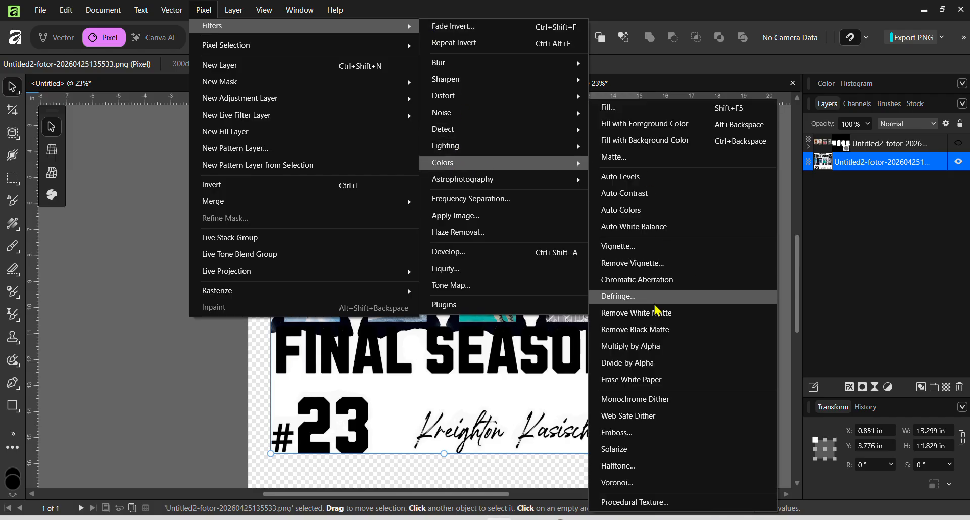
pyautogui.click(668, 383)
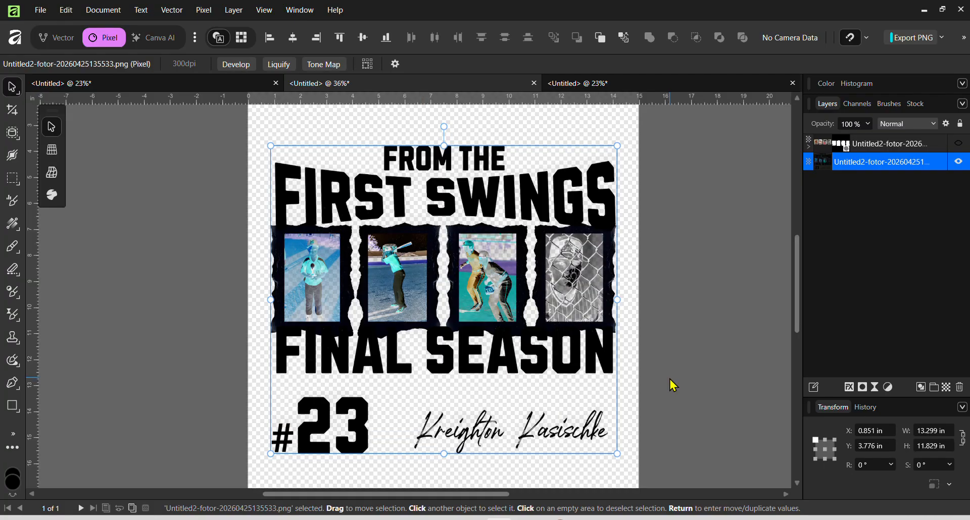
pyautogui.hotkey('ctrl', 'i')
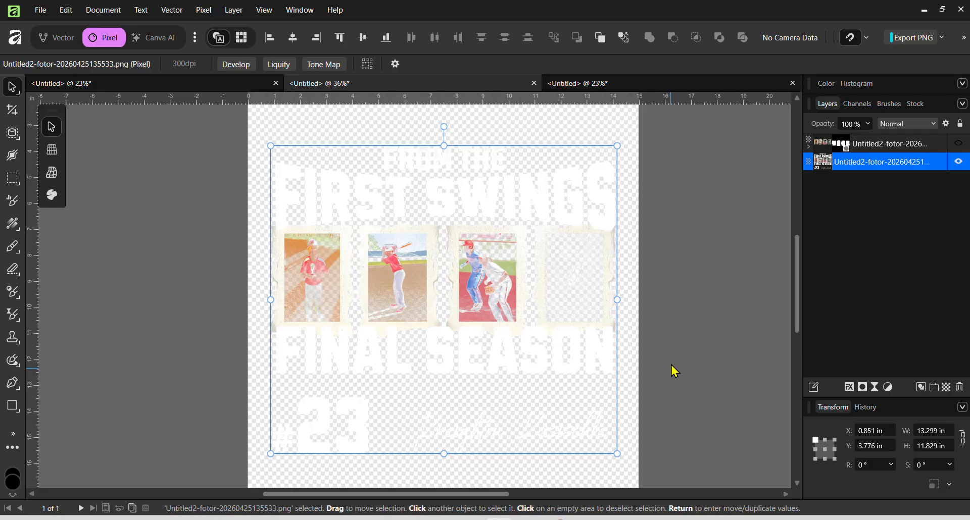
# Make the masked photo layer visible again above the erased baseball image.
pyautogui.scroll(-2, 667, 307)
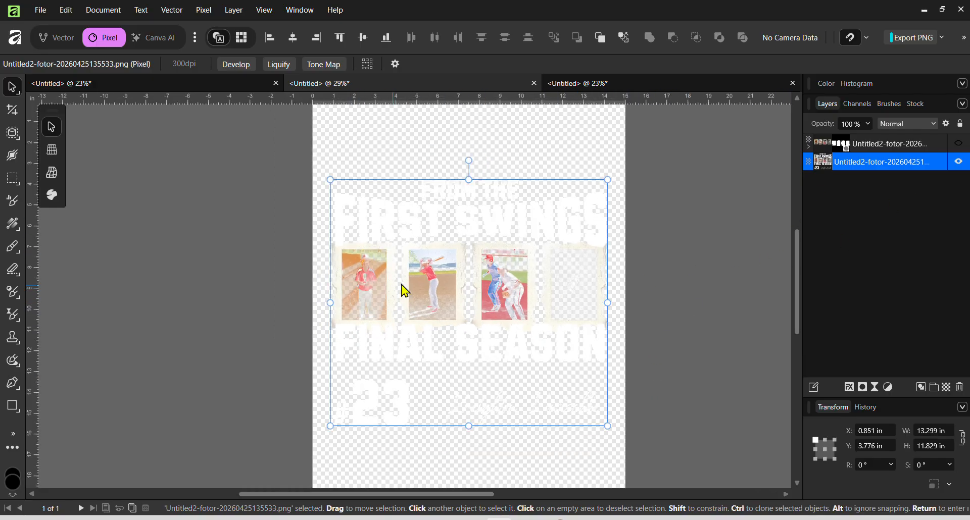
pyautogui.scroll(3, 570, 286)
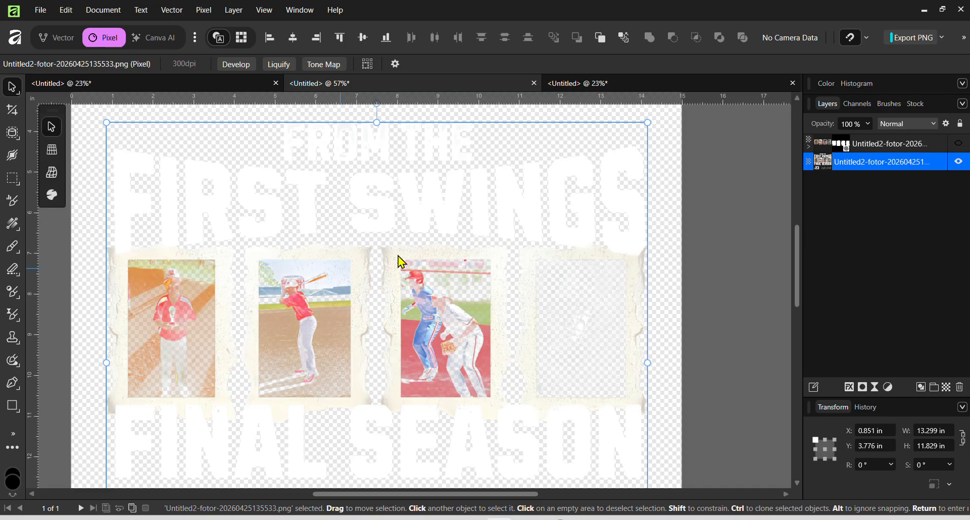
pyautogui.click(957, 146)
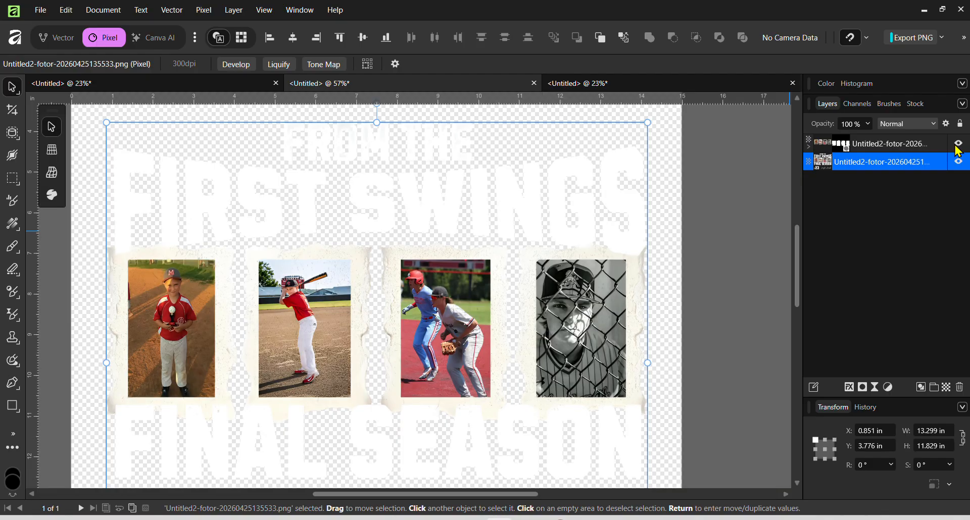
# Group the masked photo layer with the erased baseball image layer beneath it.
pyautogui.scroll(-2, 474, 311)
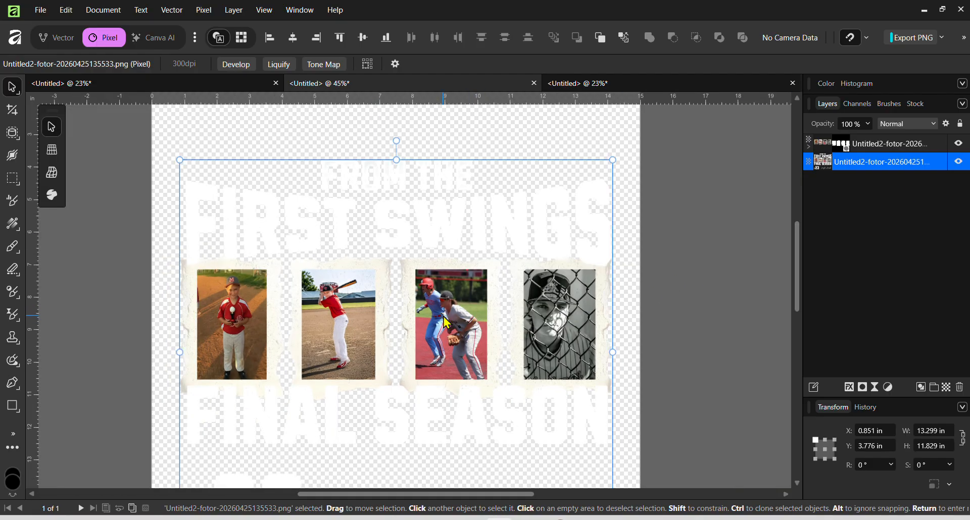
pyautogui.scroll(2, 442, 334)
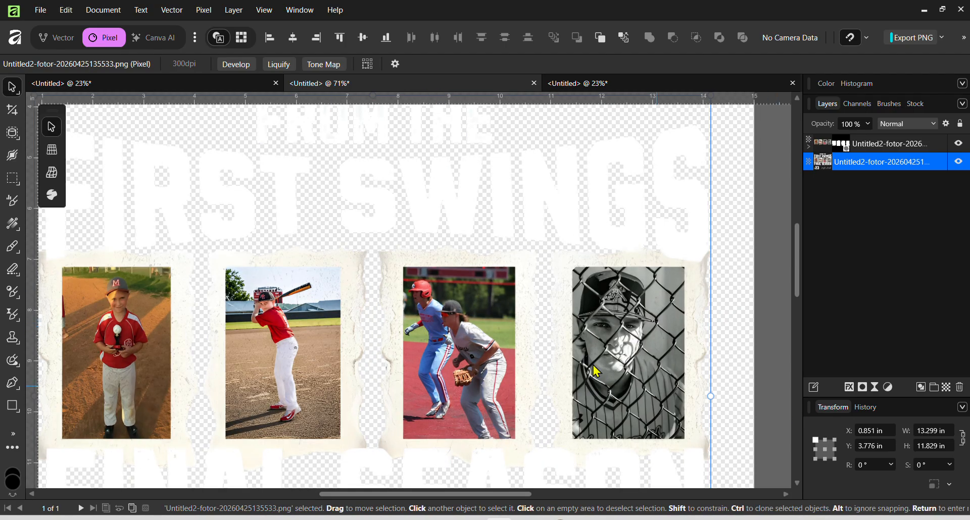
pyautogui.scroll(-3, 374, 336)
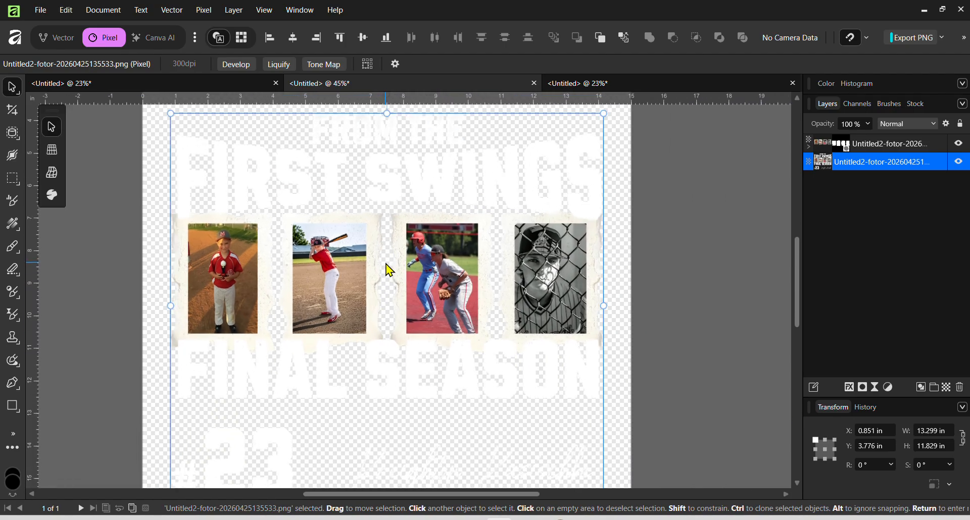
pyautogui.scroll(-1, 389, 271)
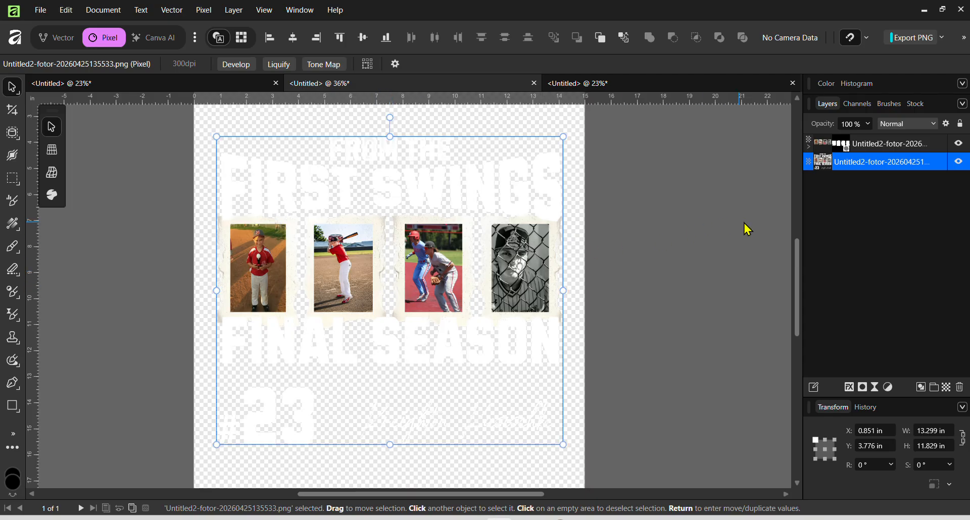
pyautogui.keyDown('shift'); pyautogui.click(885, 148); pyautogui.keyUp('shift')
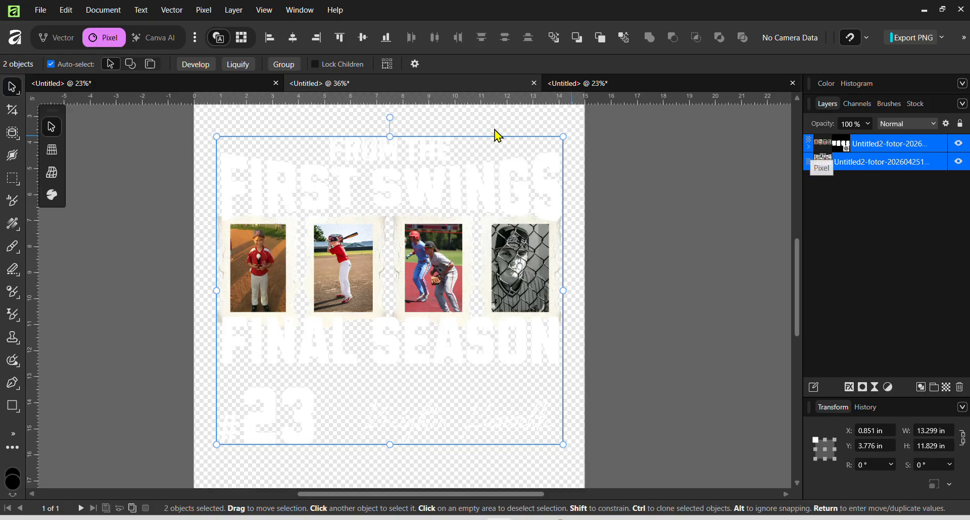
pyautogui.click(284, 64)
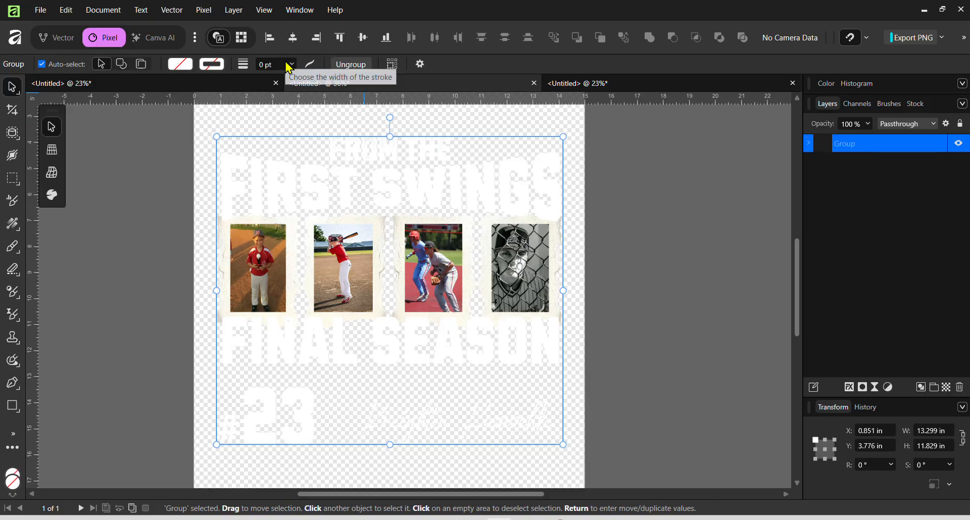
# Rasterize and trim the layer group into a single pixel layer, and clear the selection.
pyautogui.rightClick(852, 152)
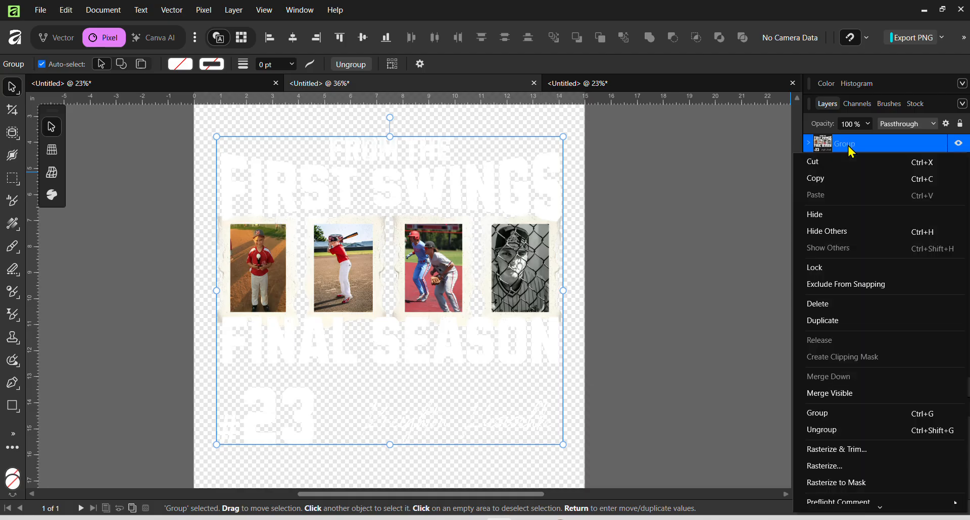
pyautogui.click(810, 144)
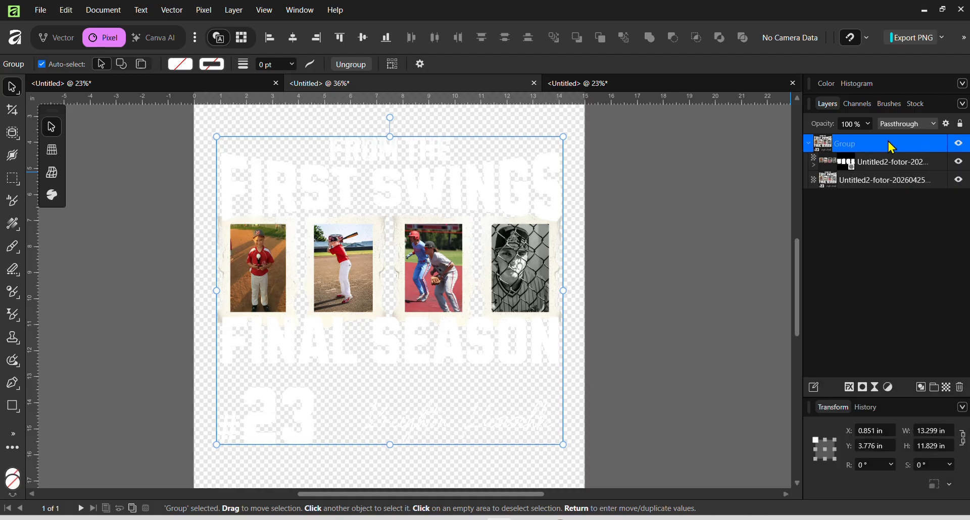
pyautogui.click(809, 144)
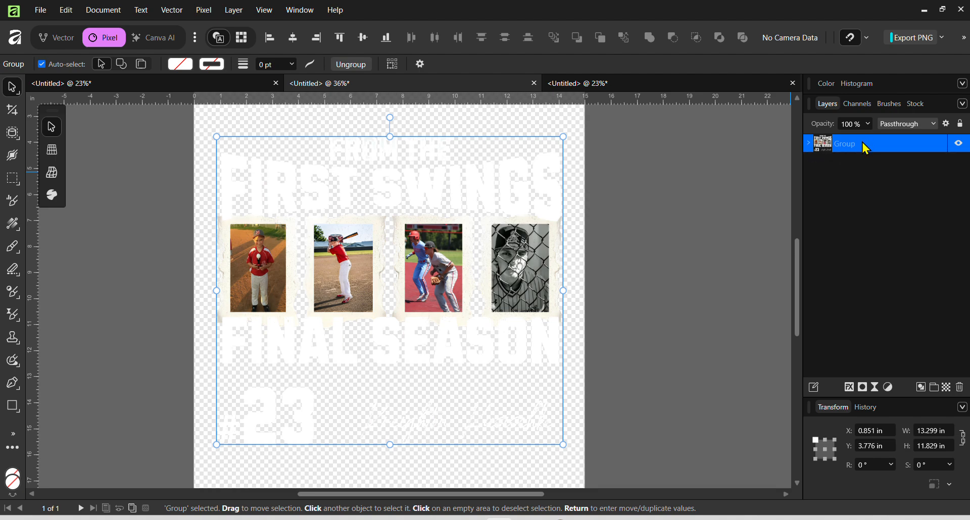
pyautogui.rightClick(866, 148)
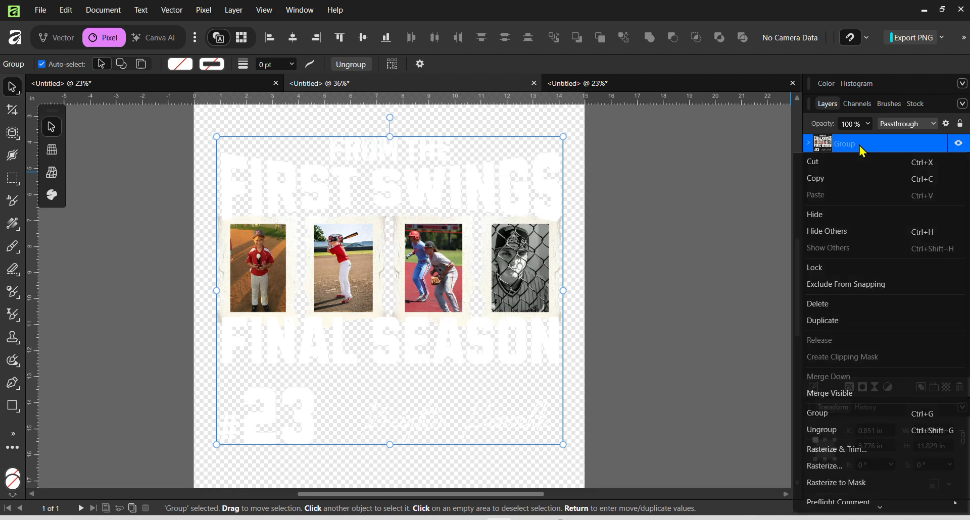
pyautogui.click(865, 450)
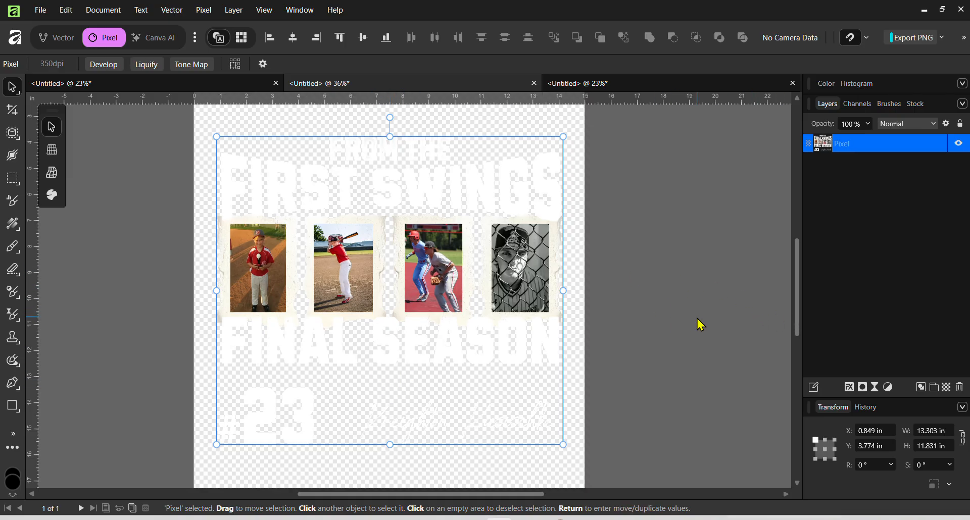
pyautogui.click(700, 298)
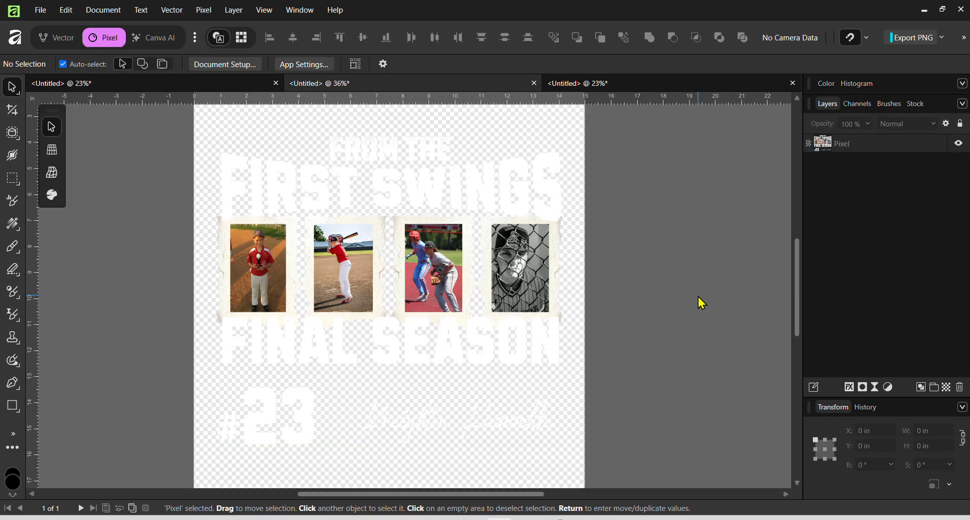